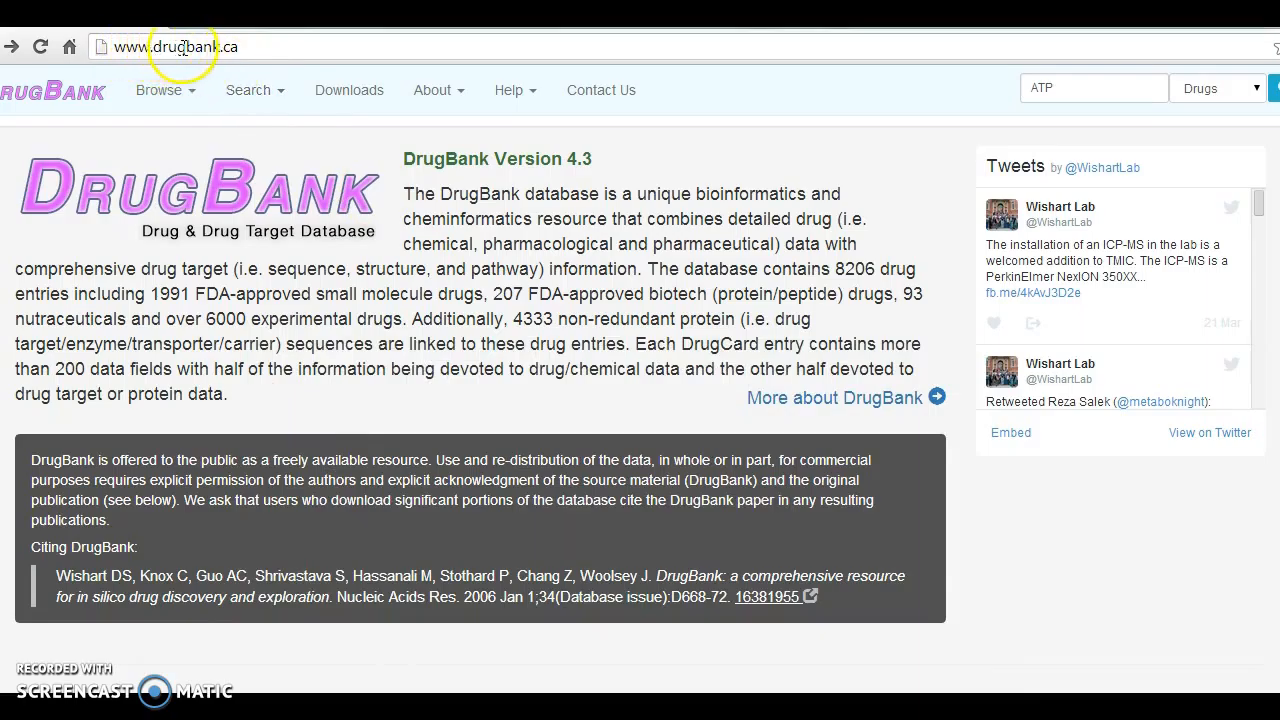
- Search the DrugBank drugs for ATP and open the PDB structure file of the Adenosine triphosphate entry
left_click(1069, 88)
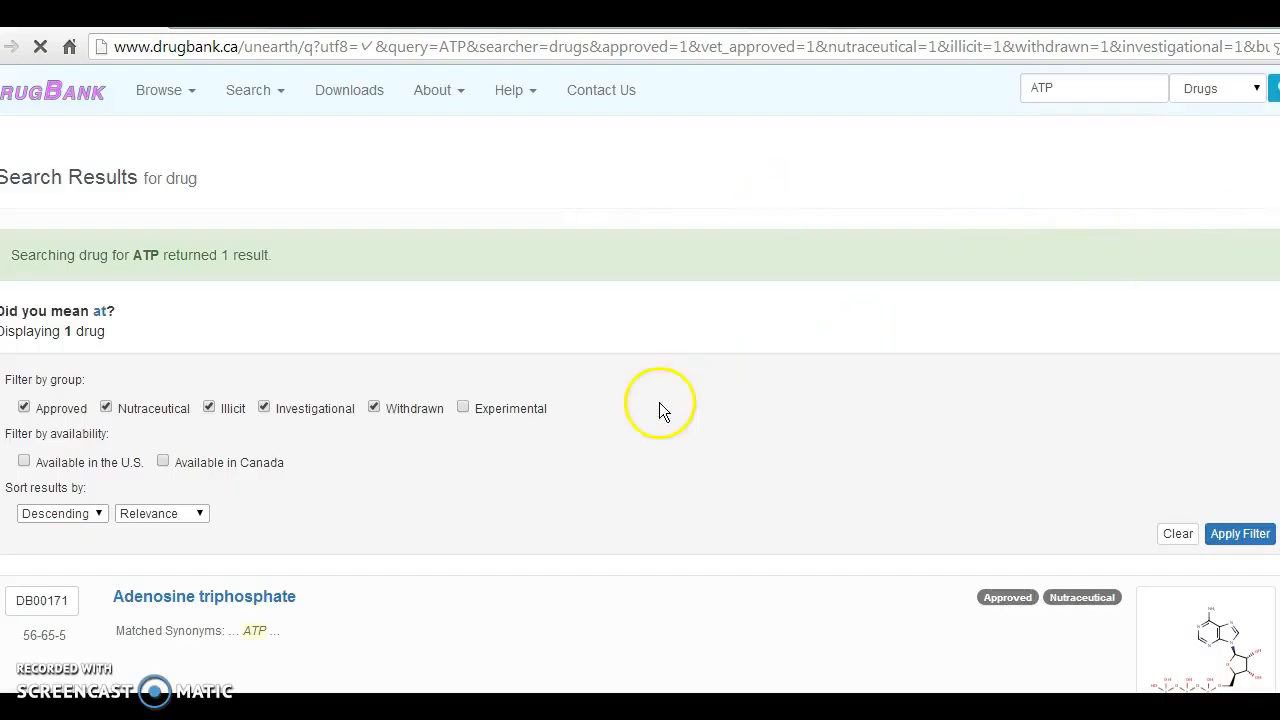
left_click(222, 603)
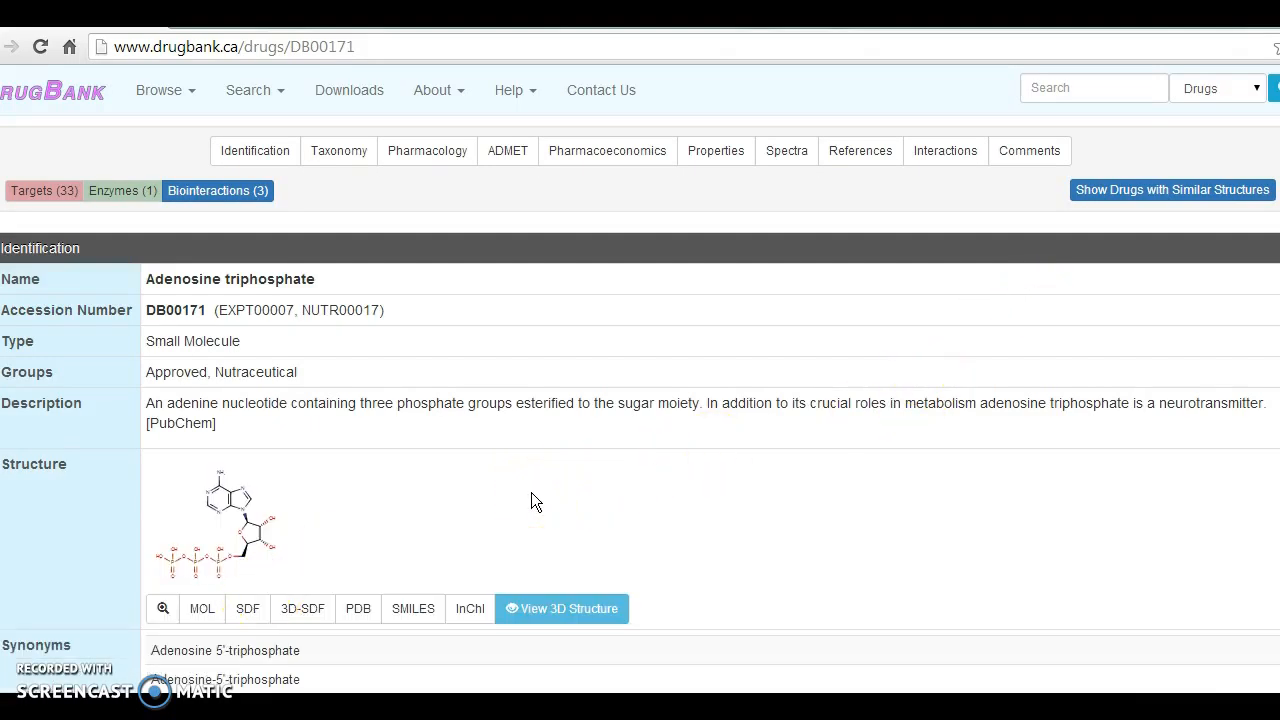
left_click(360, 609)
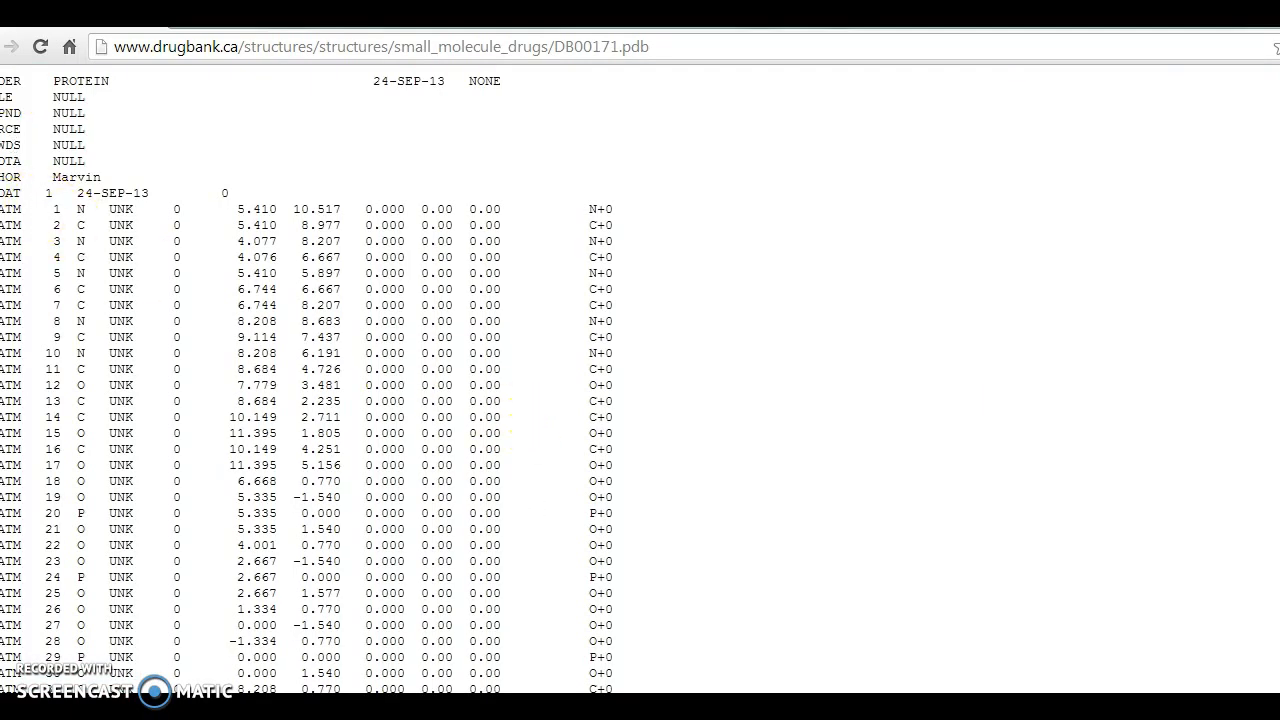
- Copy the entire text of DB00171.pdb and paste it into a blank WordPad document
left_click_drag(9, 100, 12, 692)
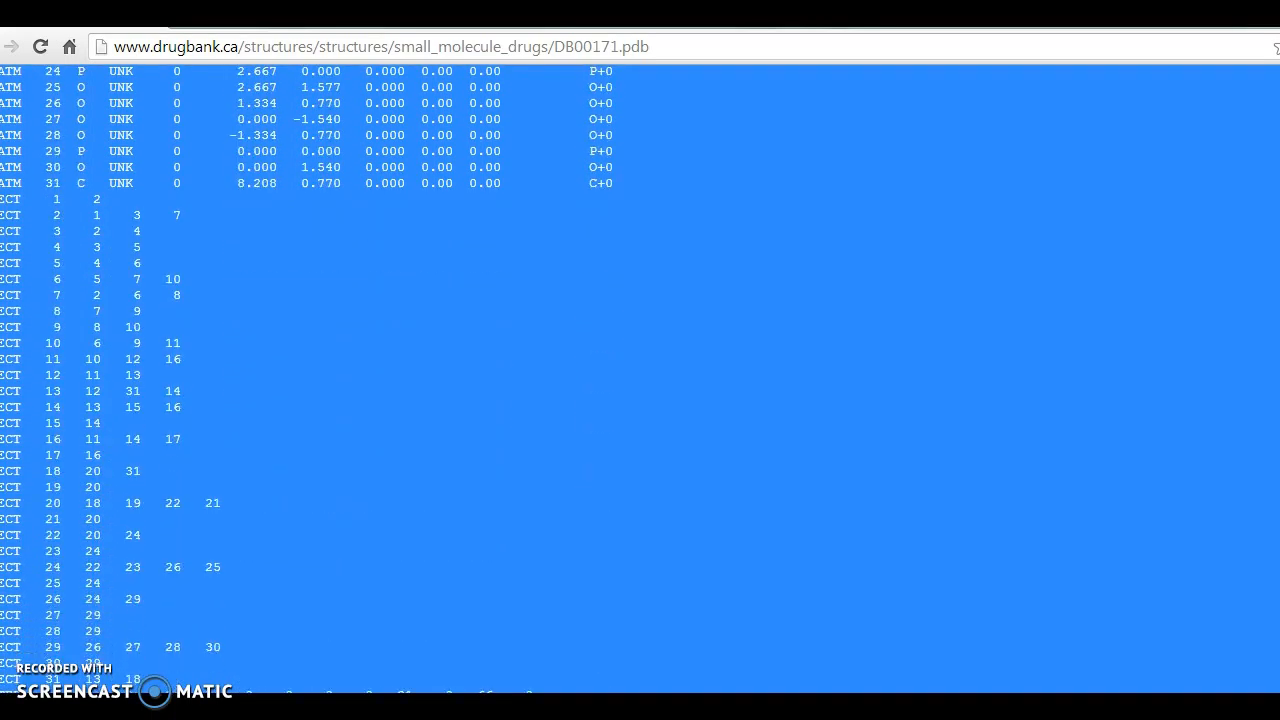
right_click(597, 412)
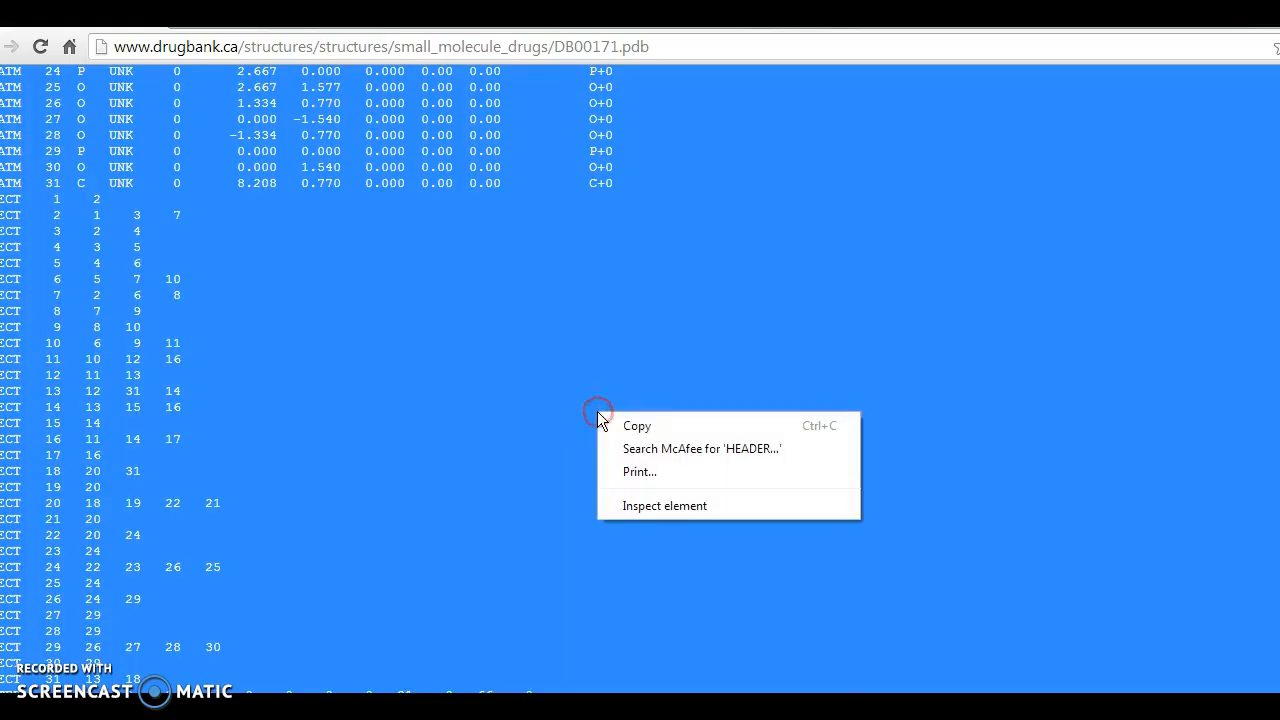
left_click(627, 425)
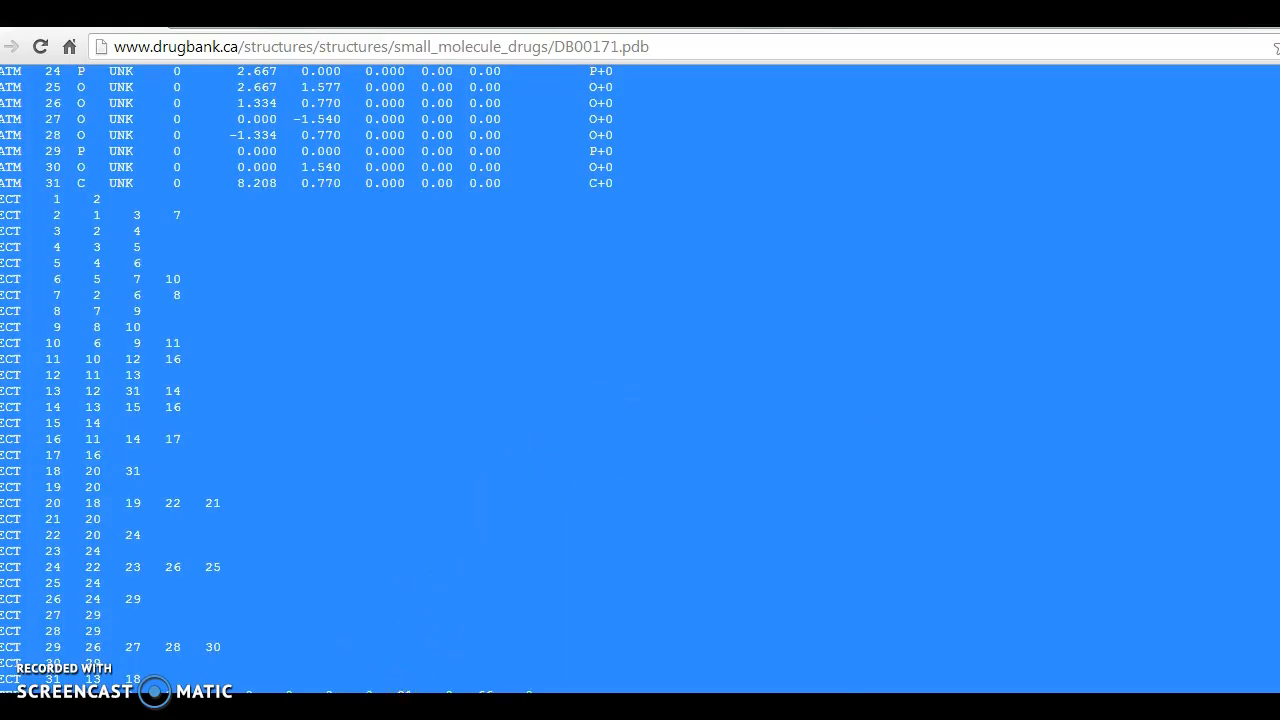
left_click(398, 708)
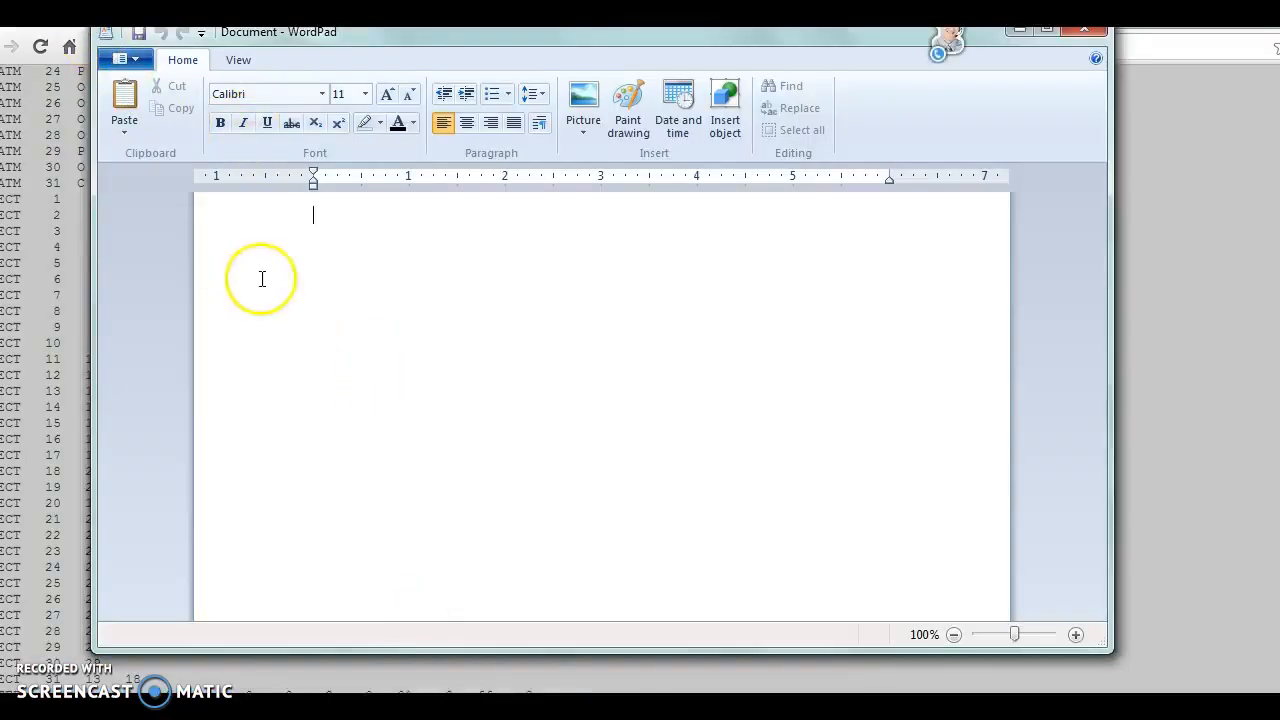
right_click(315, 214)
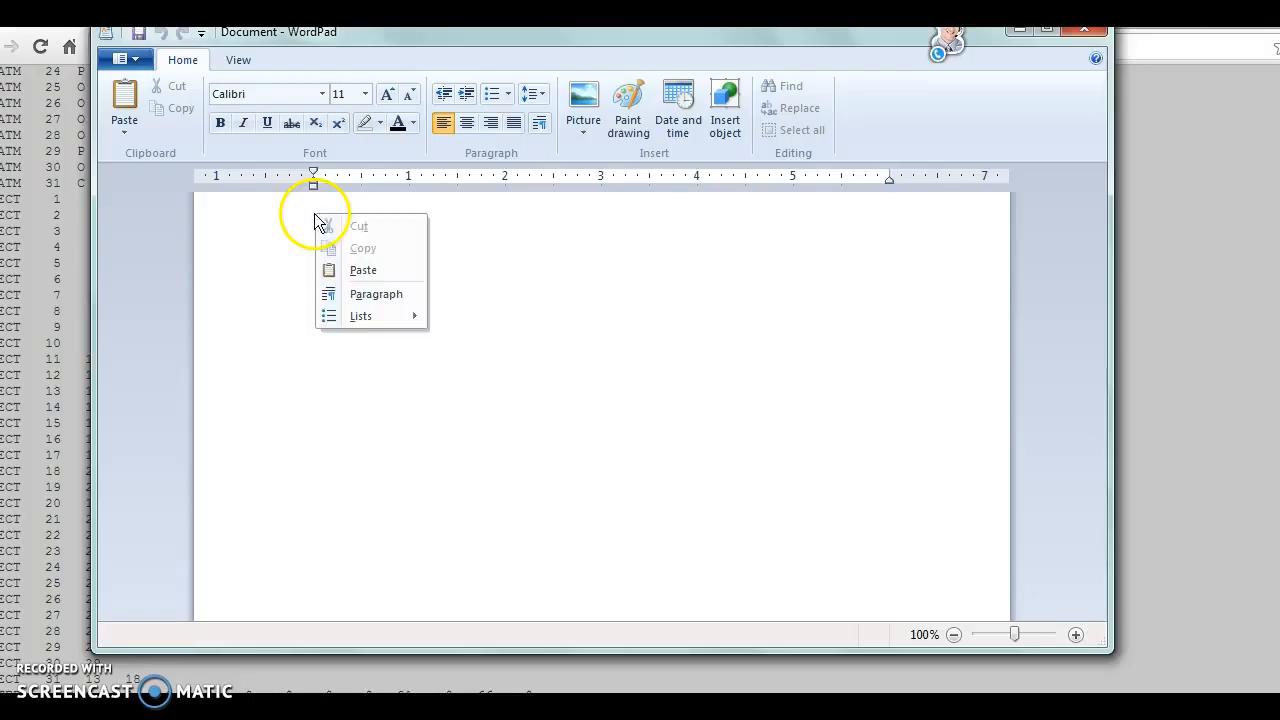
left_click(359, 268)
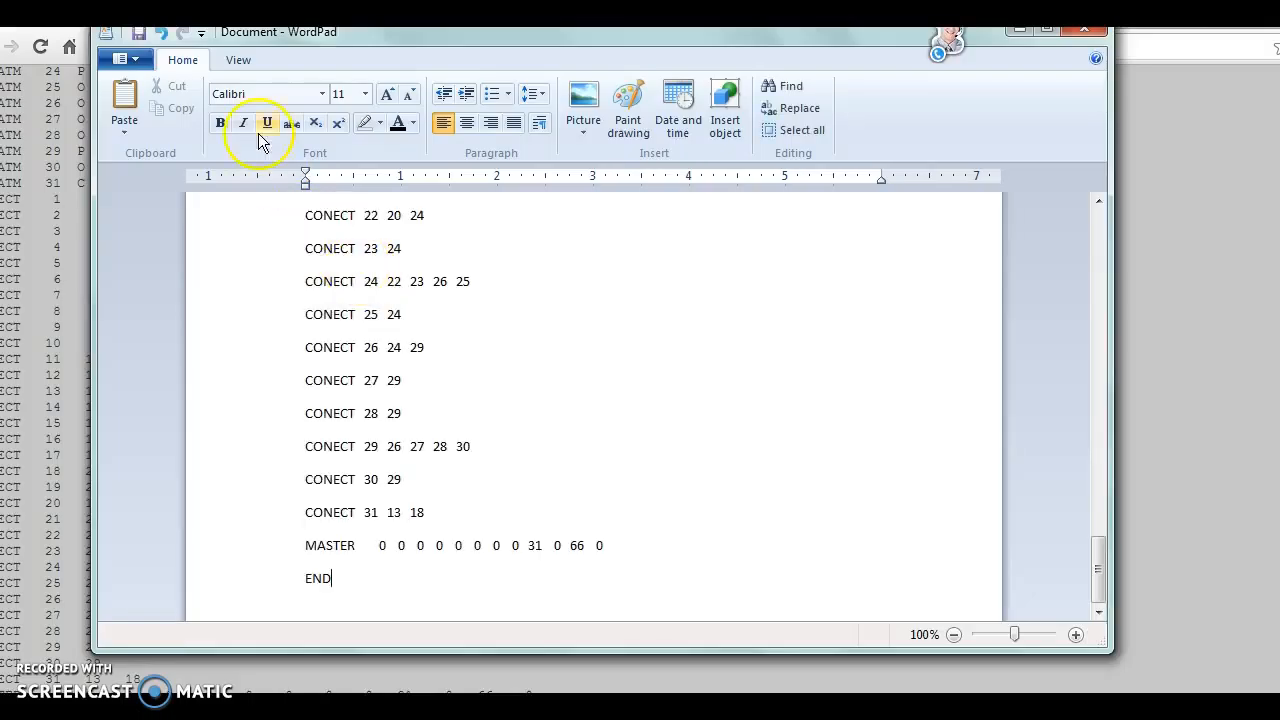
- Save the WordPad document as a plain text file named PDB2 in the Documents library, accept the text-only format, and minimize WordPad
left_click(139, 58)
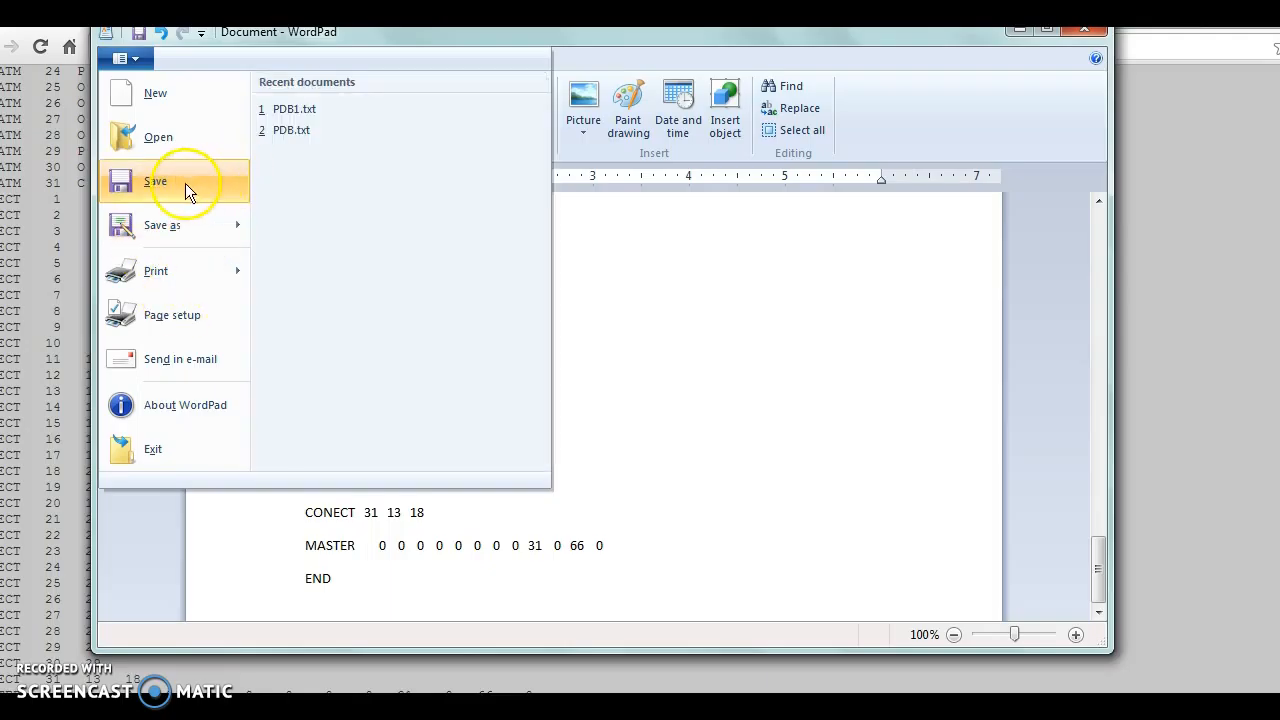
mouse_move(187, 226)
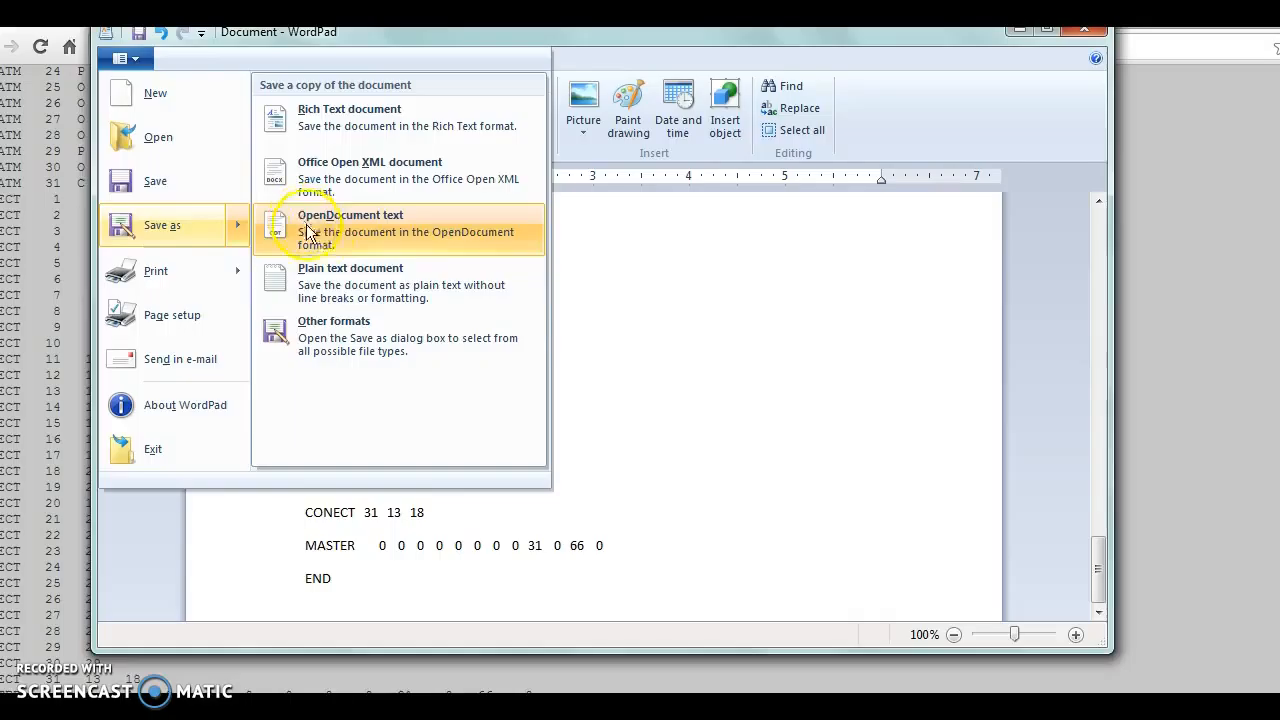
key("Escape")
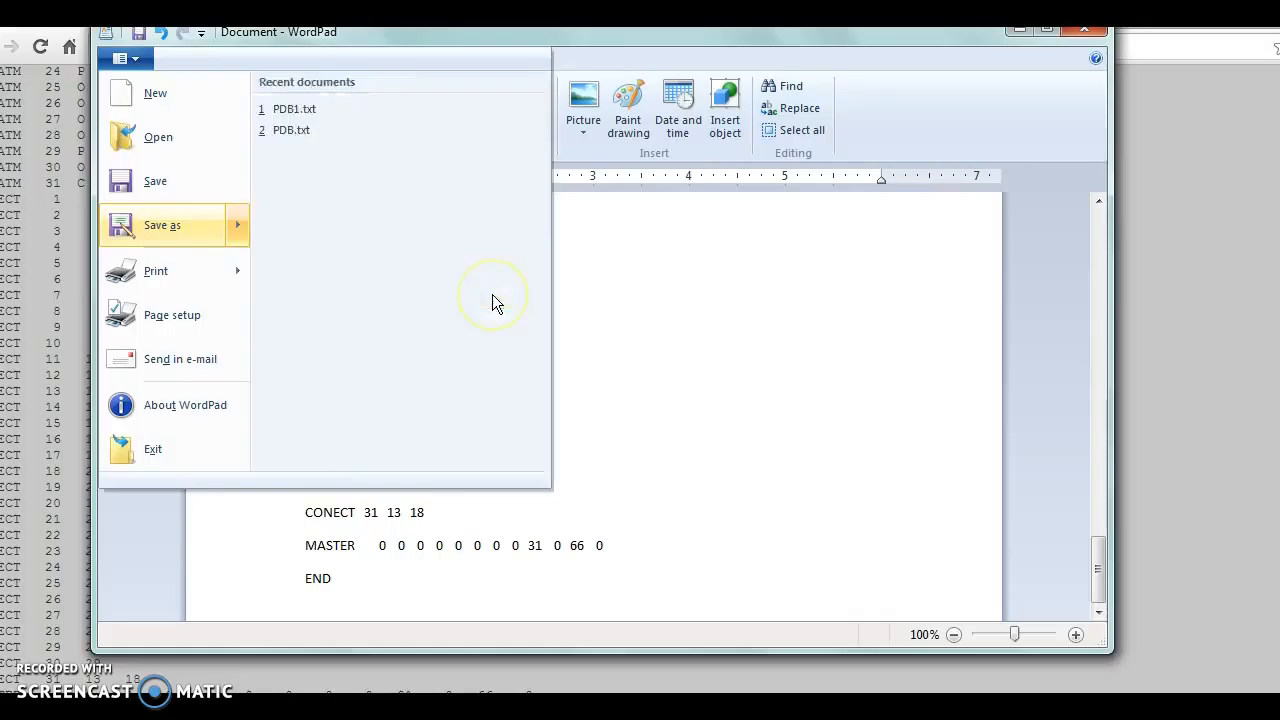
key("Escape")
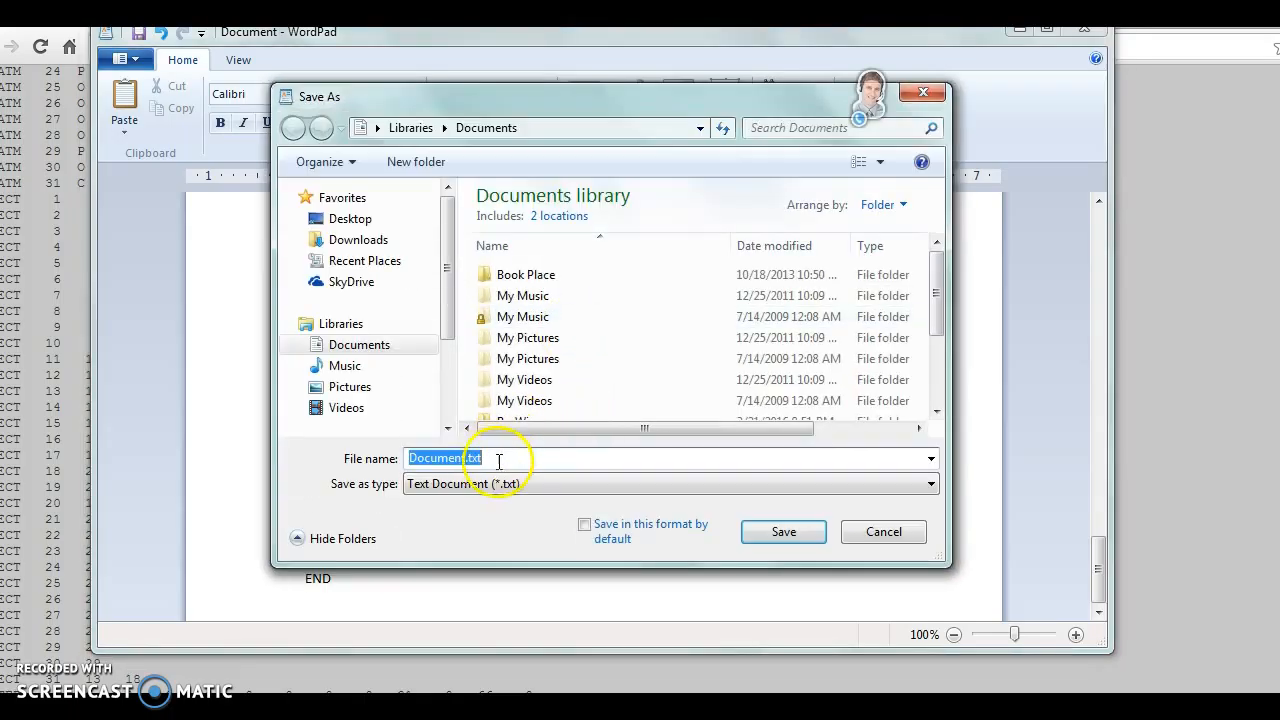
key("BackSpace")
type("PDB2")
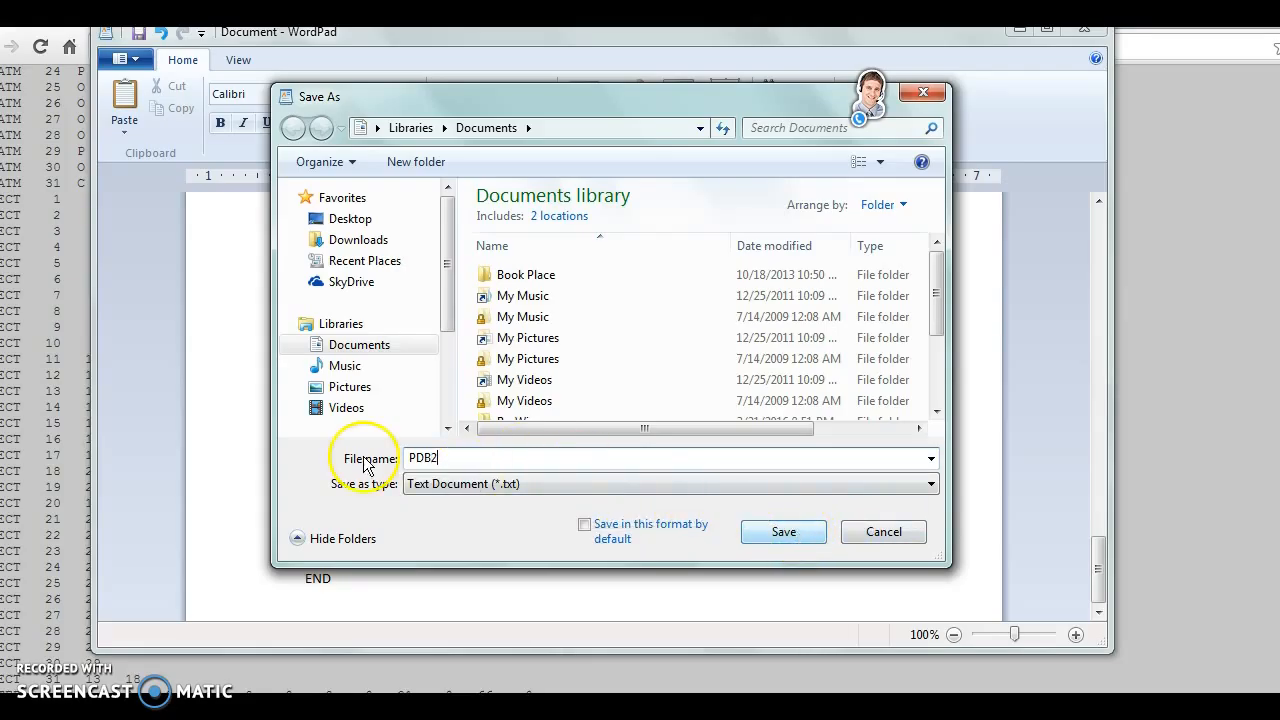
left_click(805, 545)
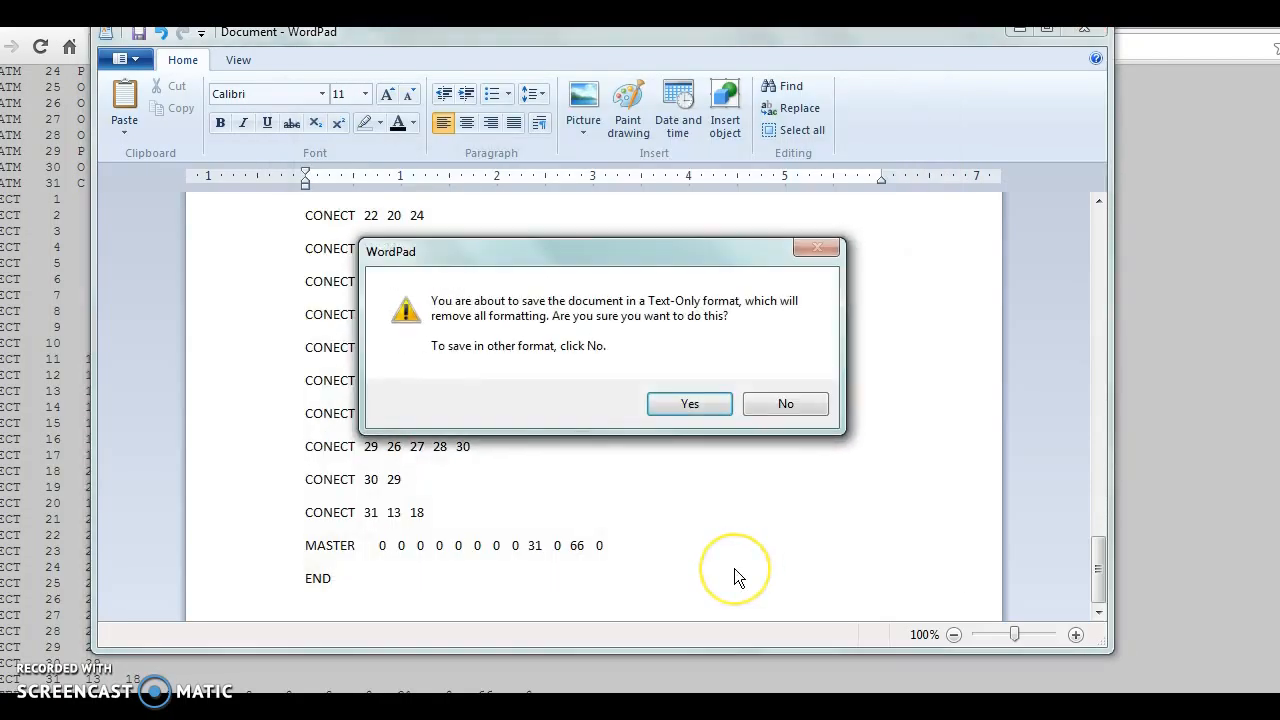
left_click(692, 406)
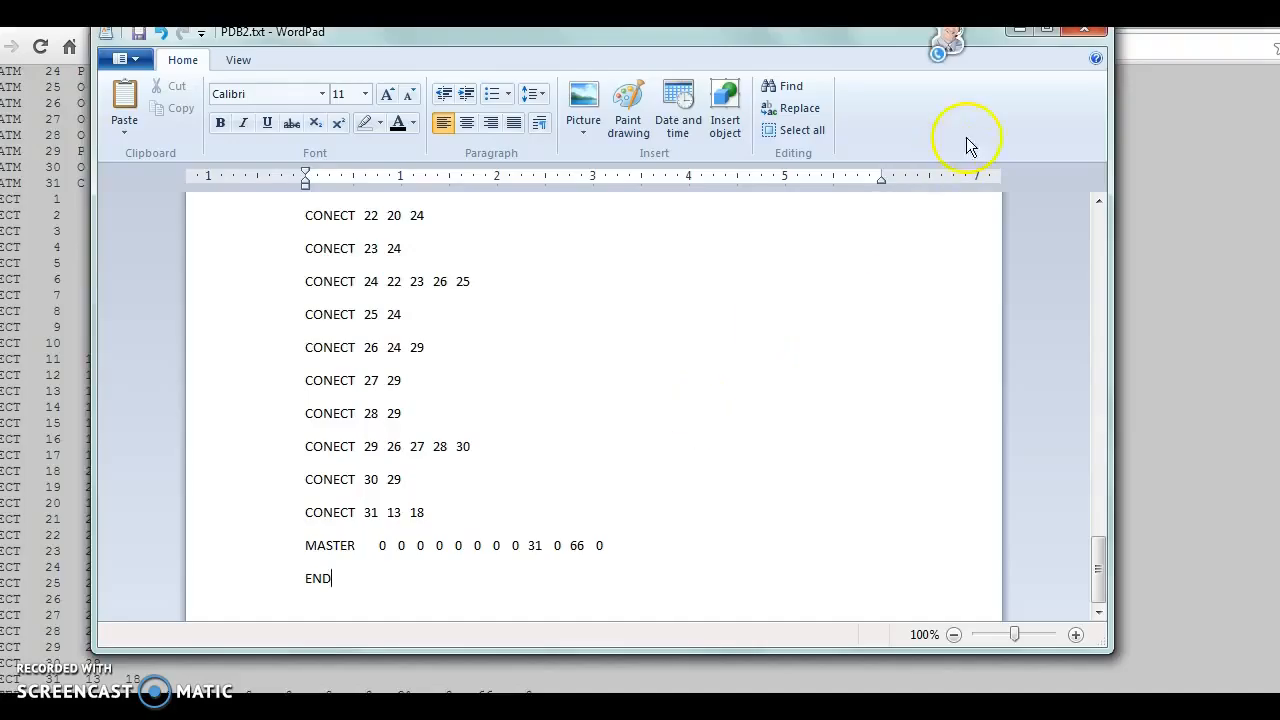
left_click(1019, 30)
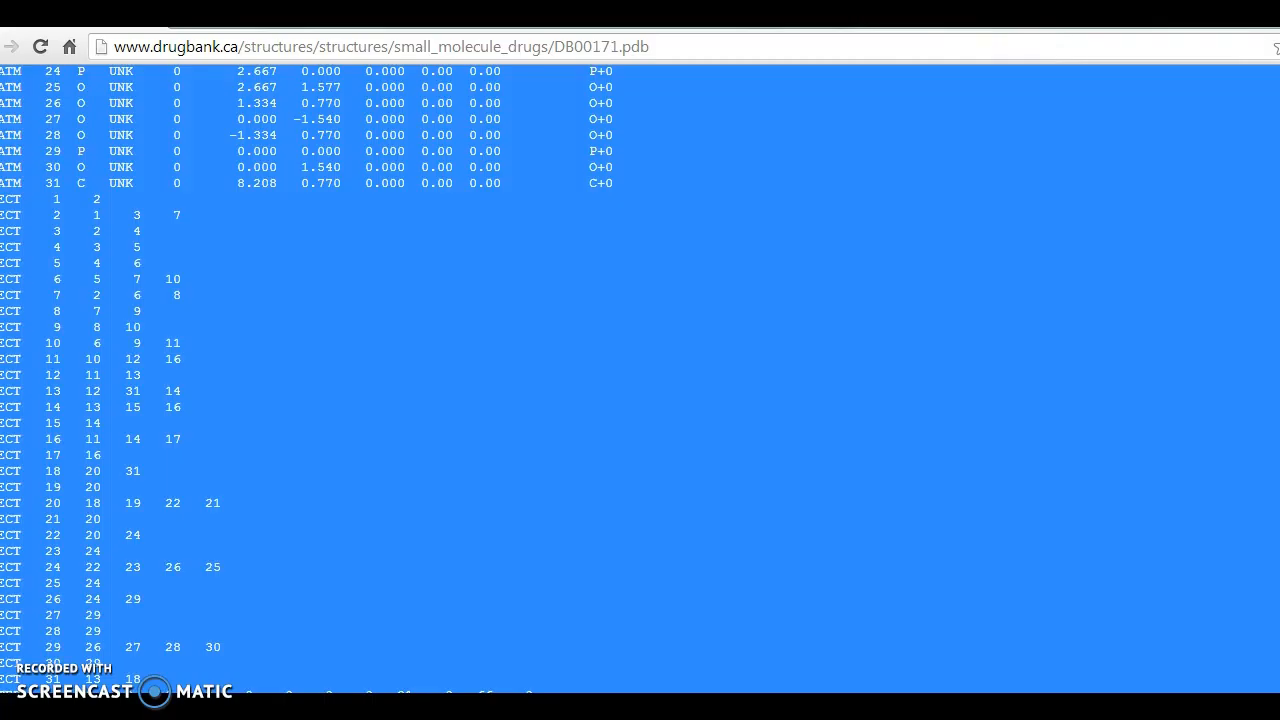
- Launch raswin.exe from the RasWin folder in the Documents library and dismiss its About RasMol dialog
left_click(347, 426)
key("super+e")
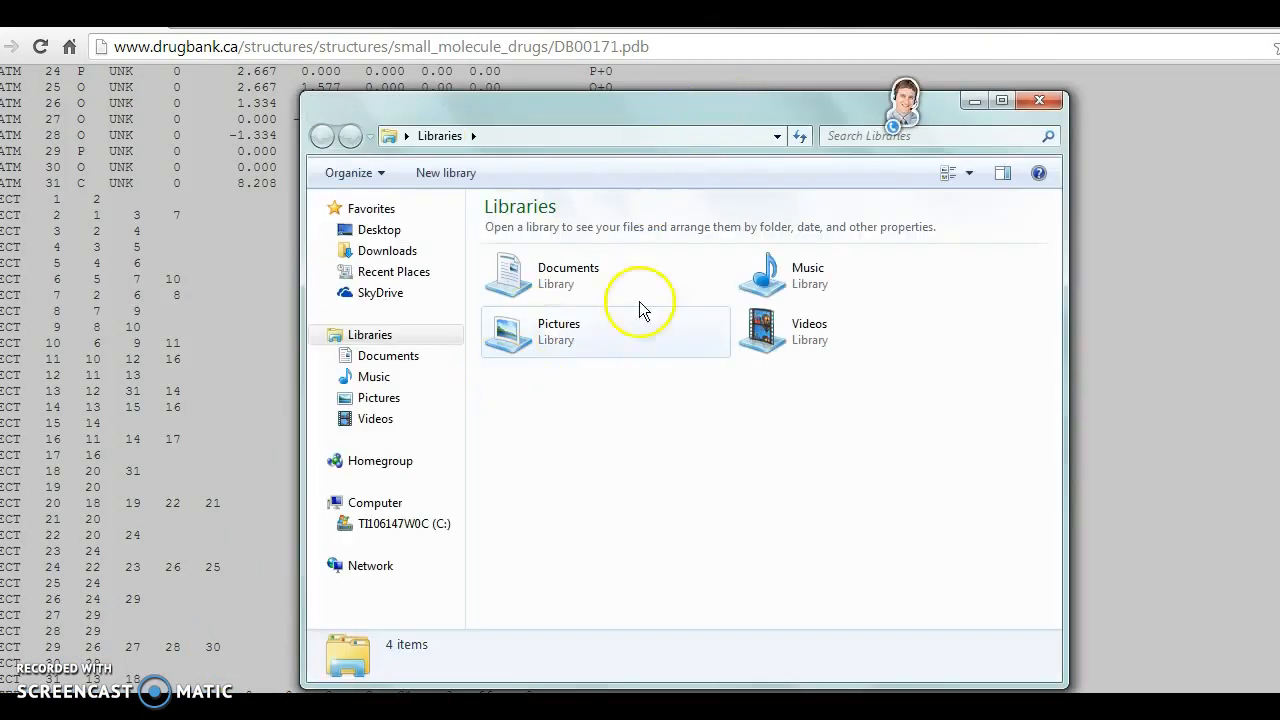
double_click(594, 277)
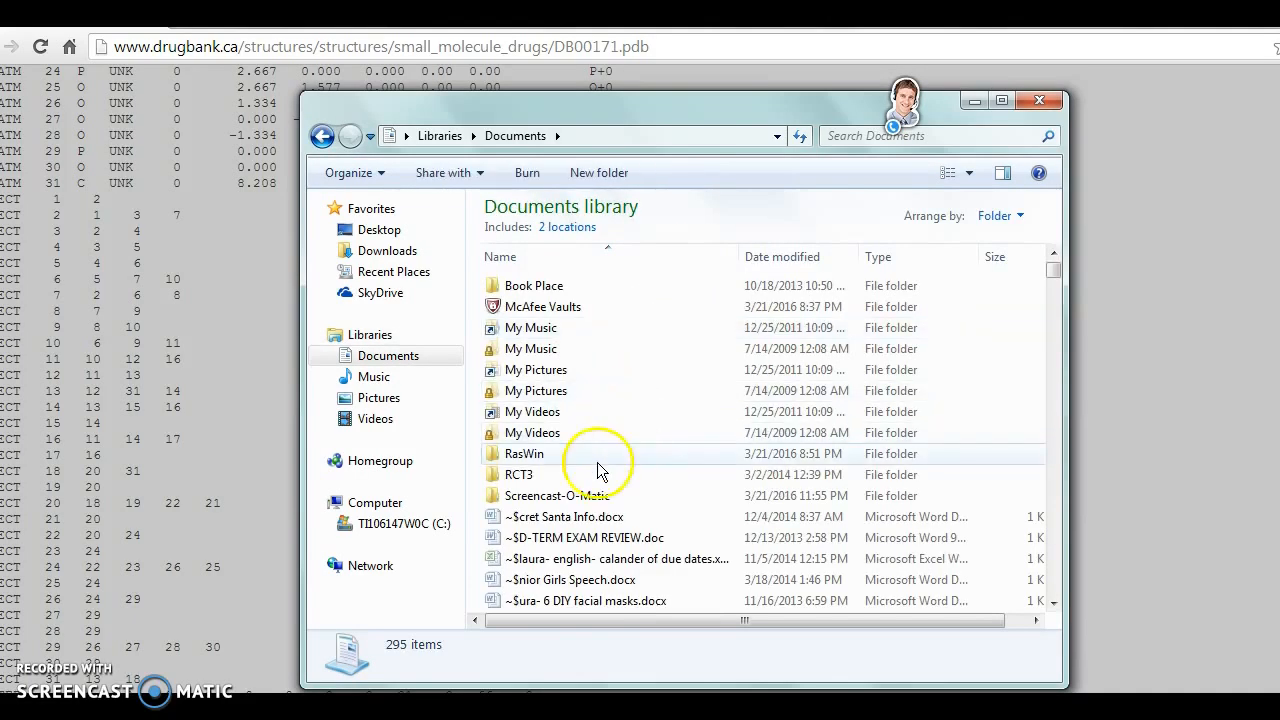
left_click(565, 455)
double_click(565, 455)
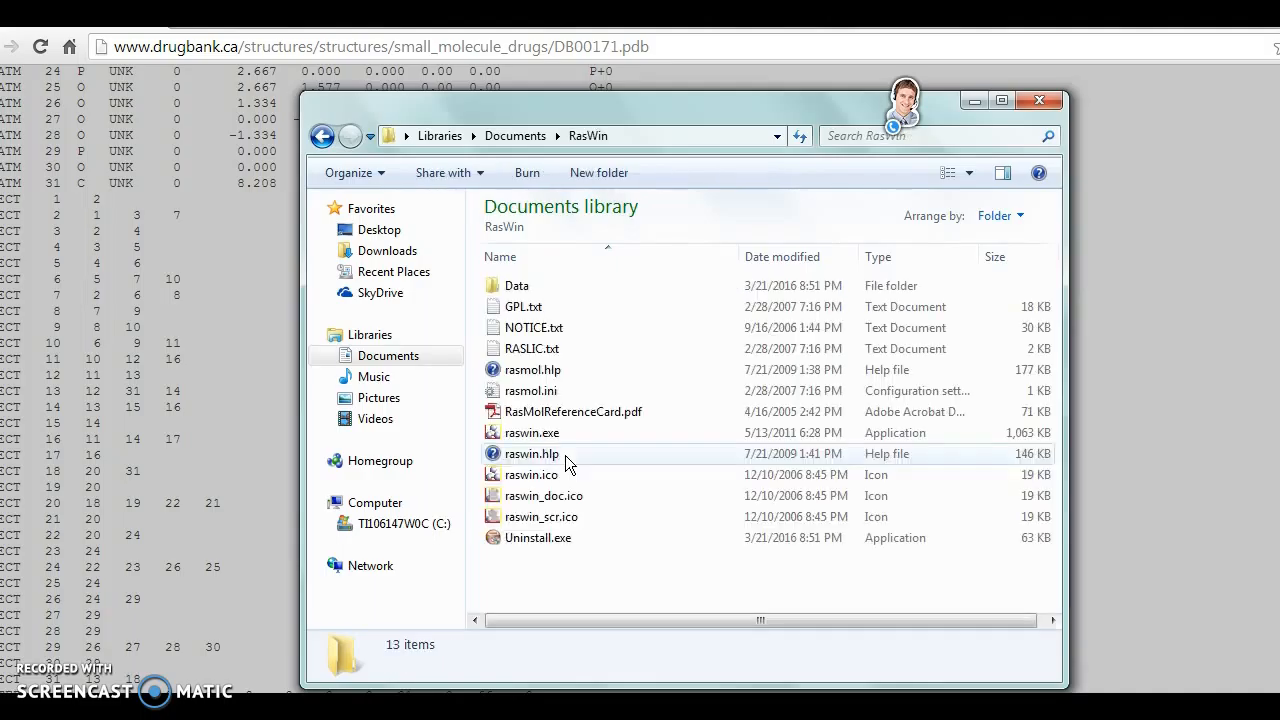
double_click(576, 437)
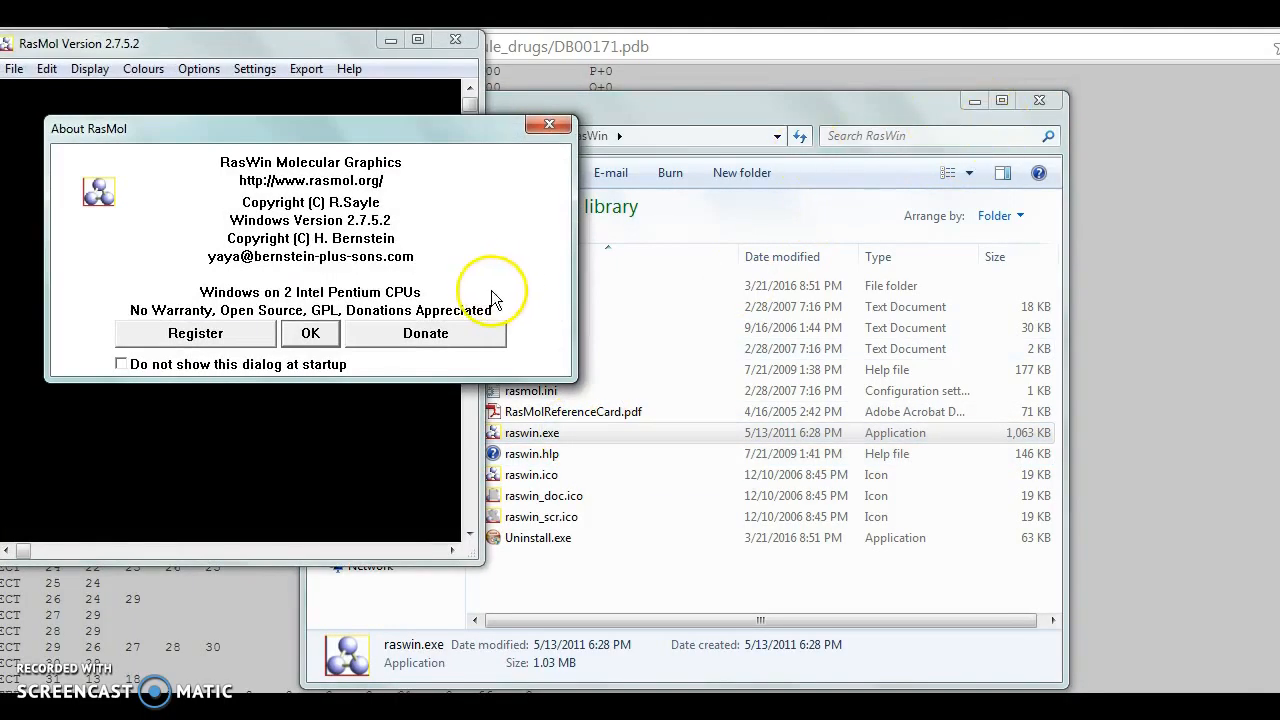
left_click(311, 334)
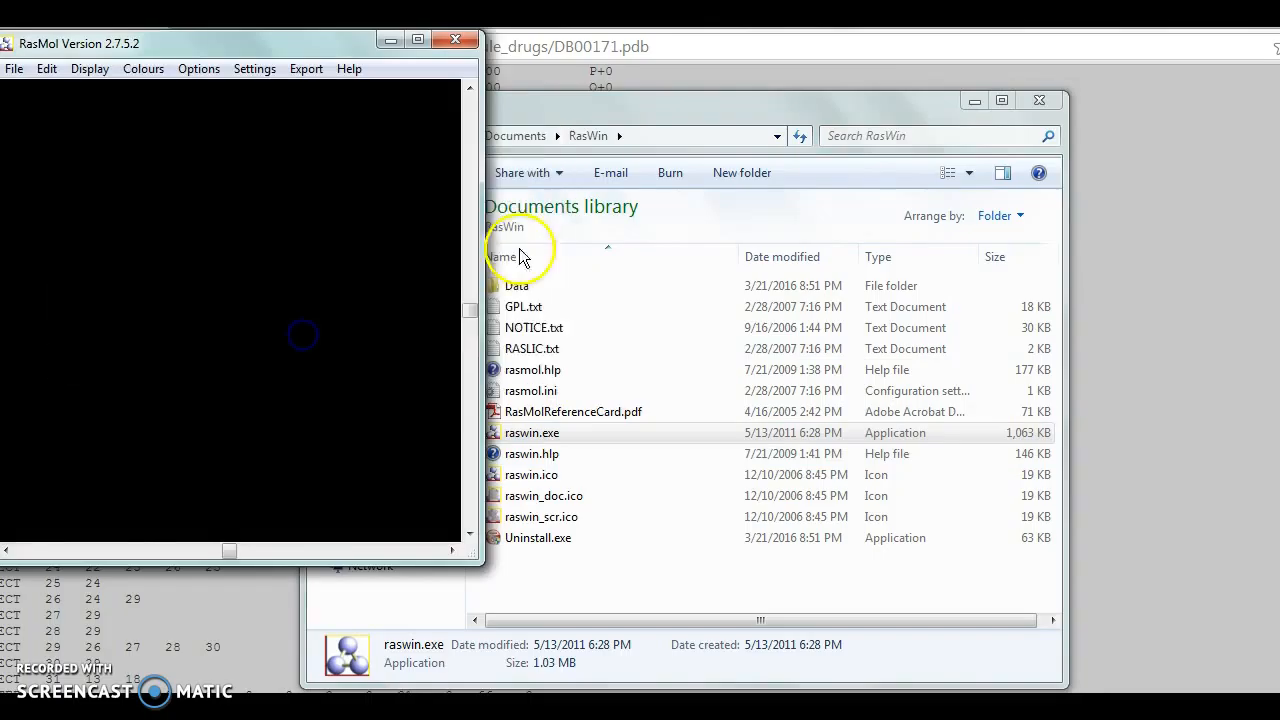
- Clear the file browser out of the way, reposition the RasMol window, and load PDB2.txt as a Protein Databank file
left_click(974, 100)
left_click_drag(165, 42, 729, 71)
left_click(578, 102)
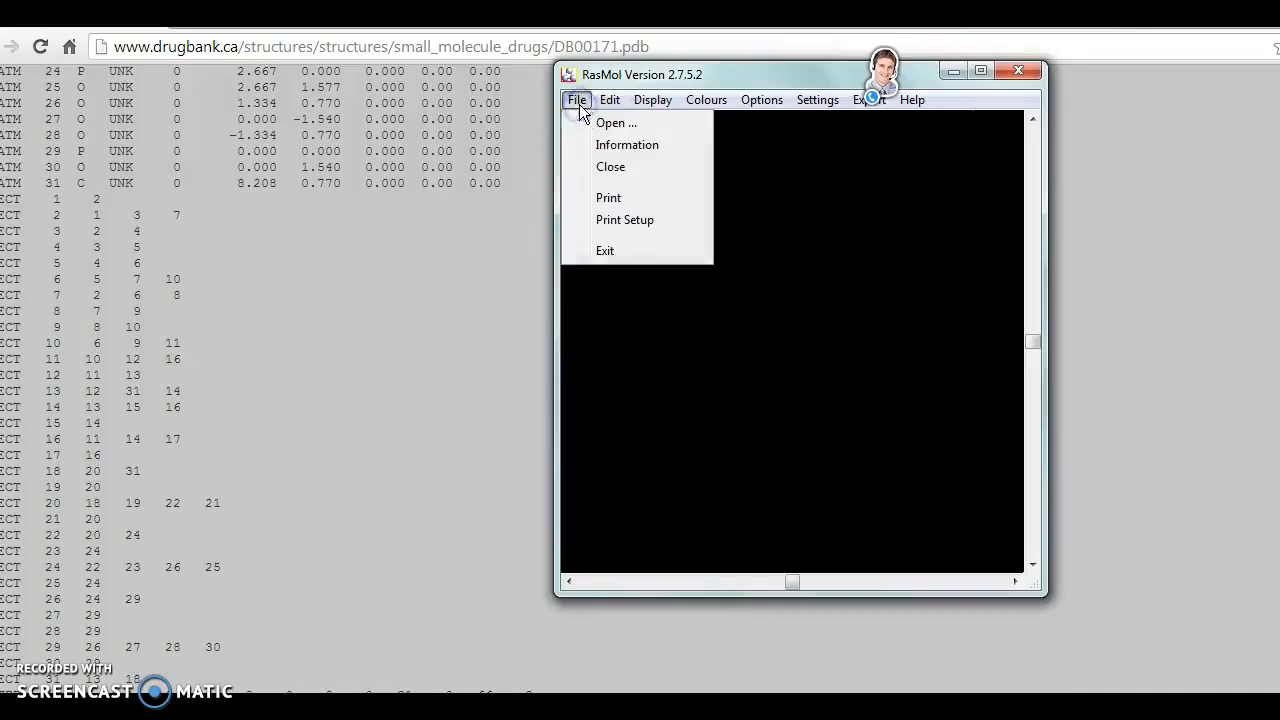
left_click(598, 122)
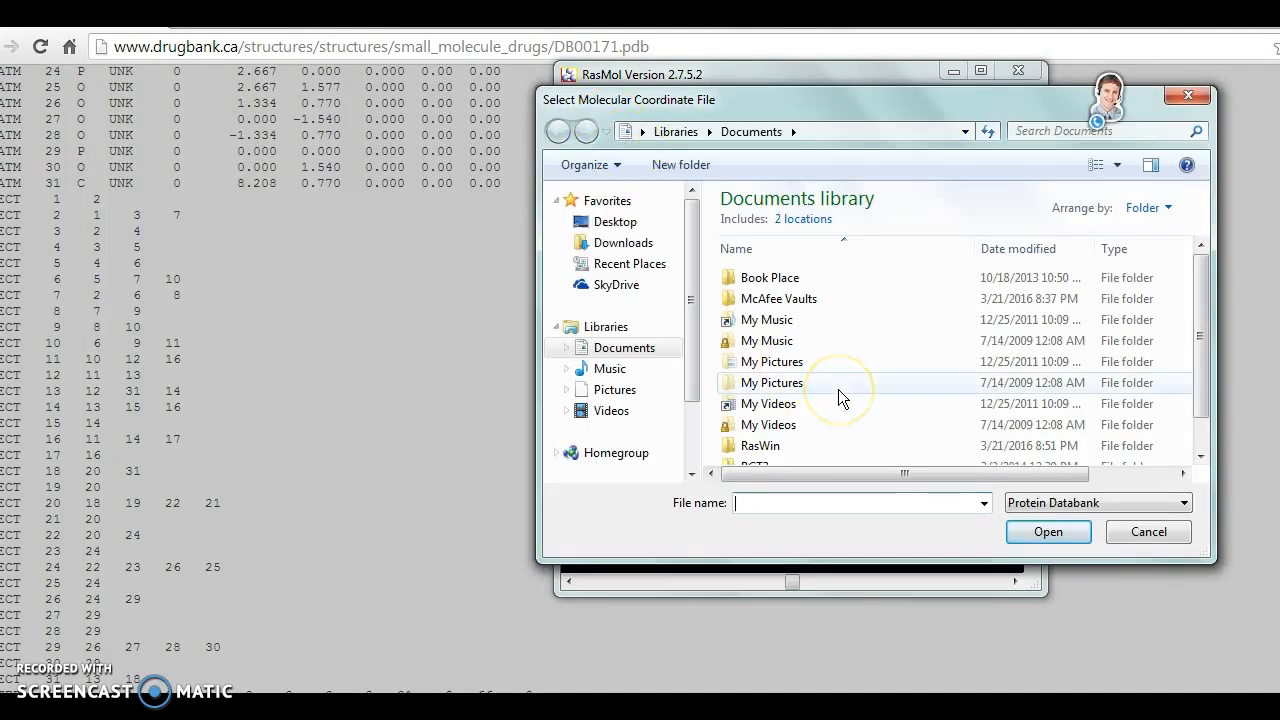
type("pdb")
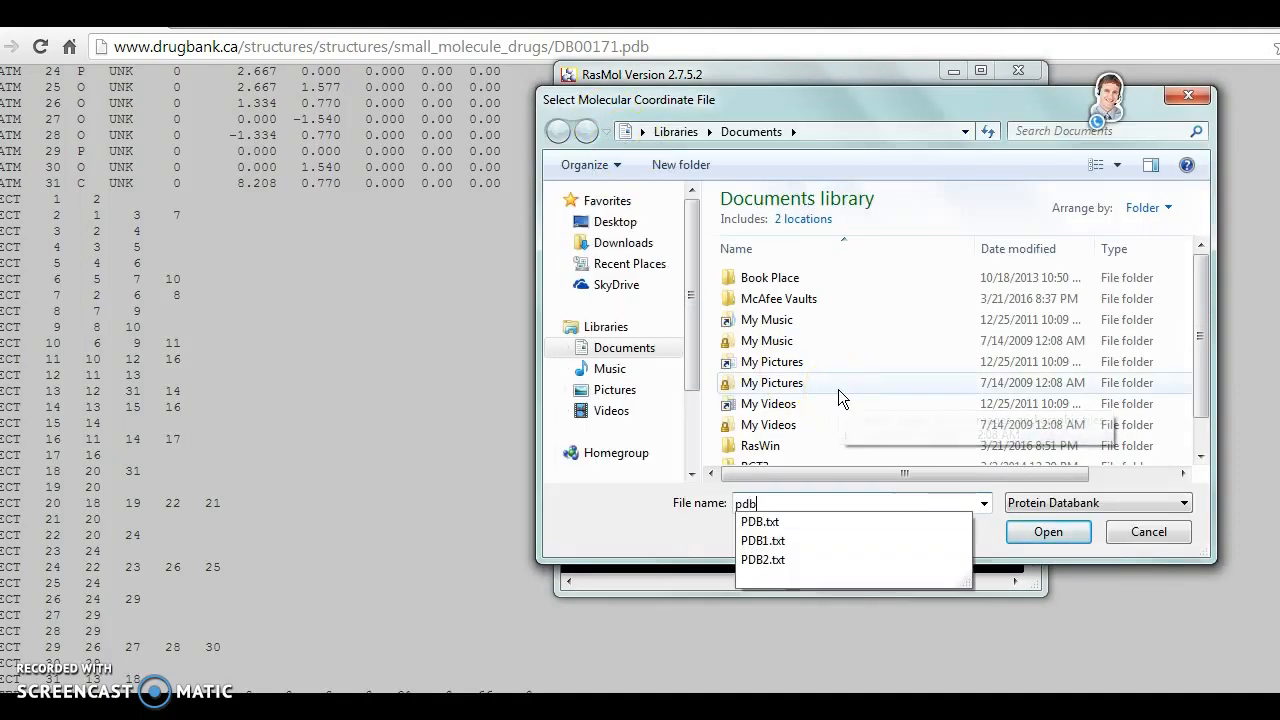
left_click(768, 562)
left_click(1080, 531)
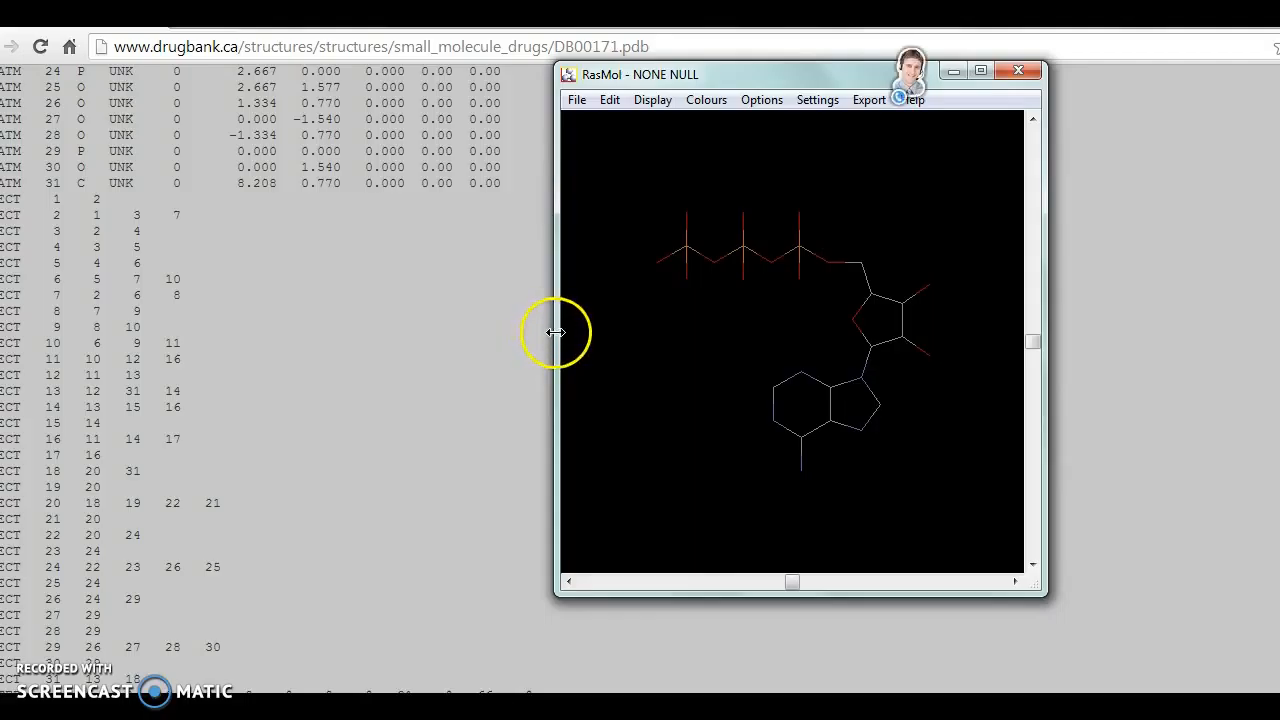
- Move the RasMol window clear of the coordinate text and display the molecule as Ball & Stick
left_click_drag(794, 76, 871, 88)
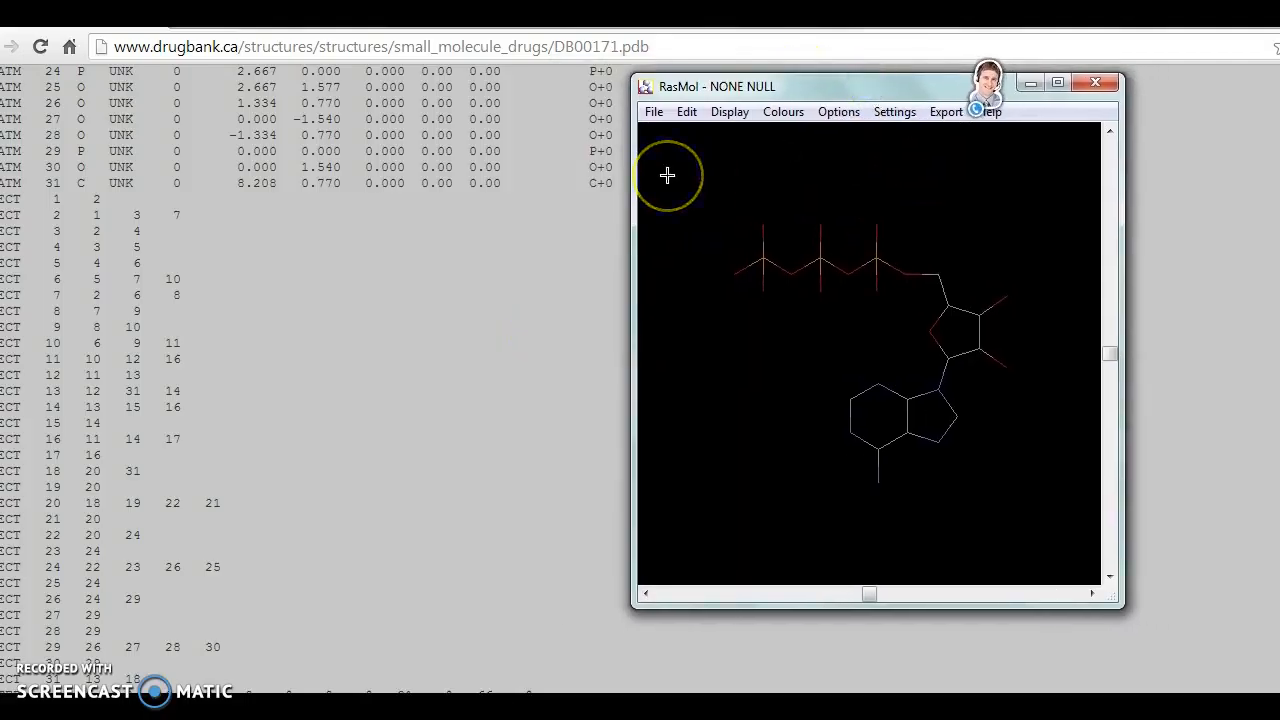
left_click(741, 163)
left_click(730, 112)
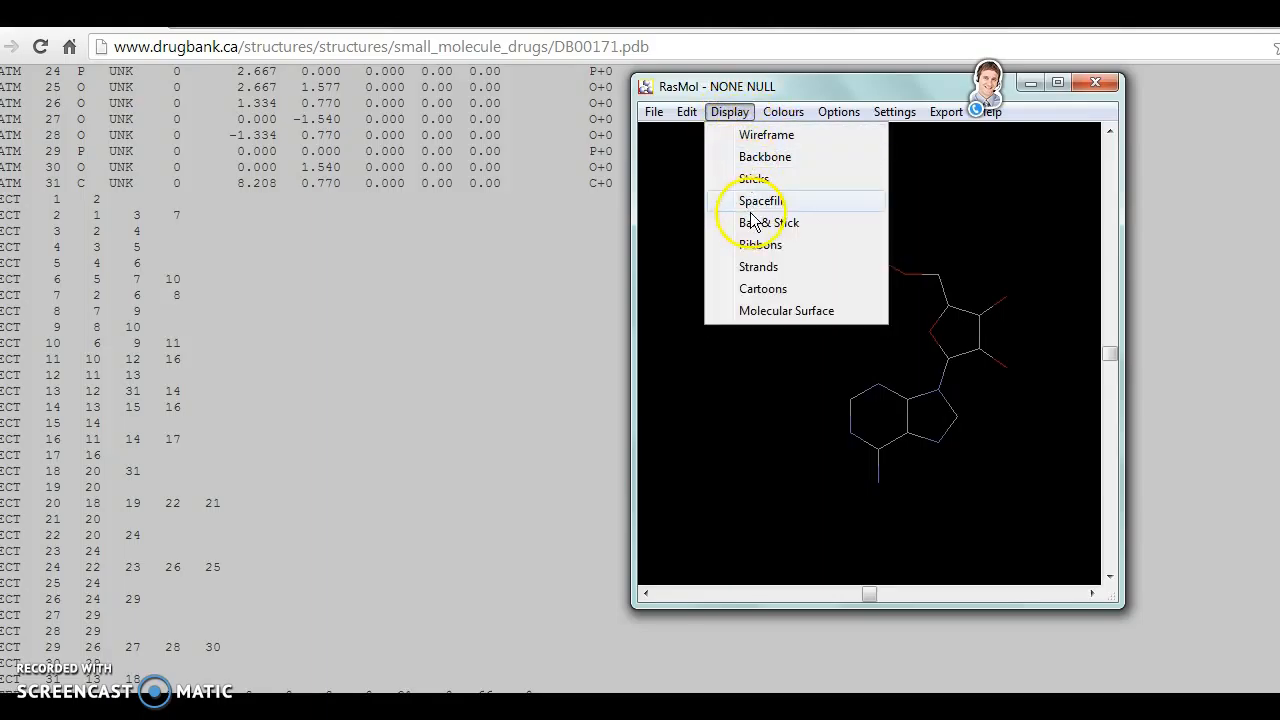
left_click(770, 222)
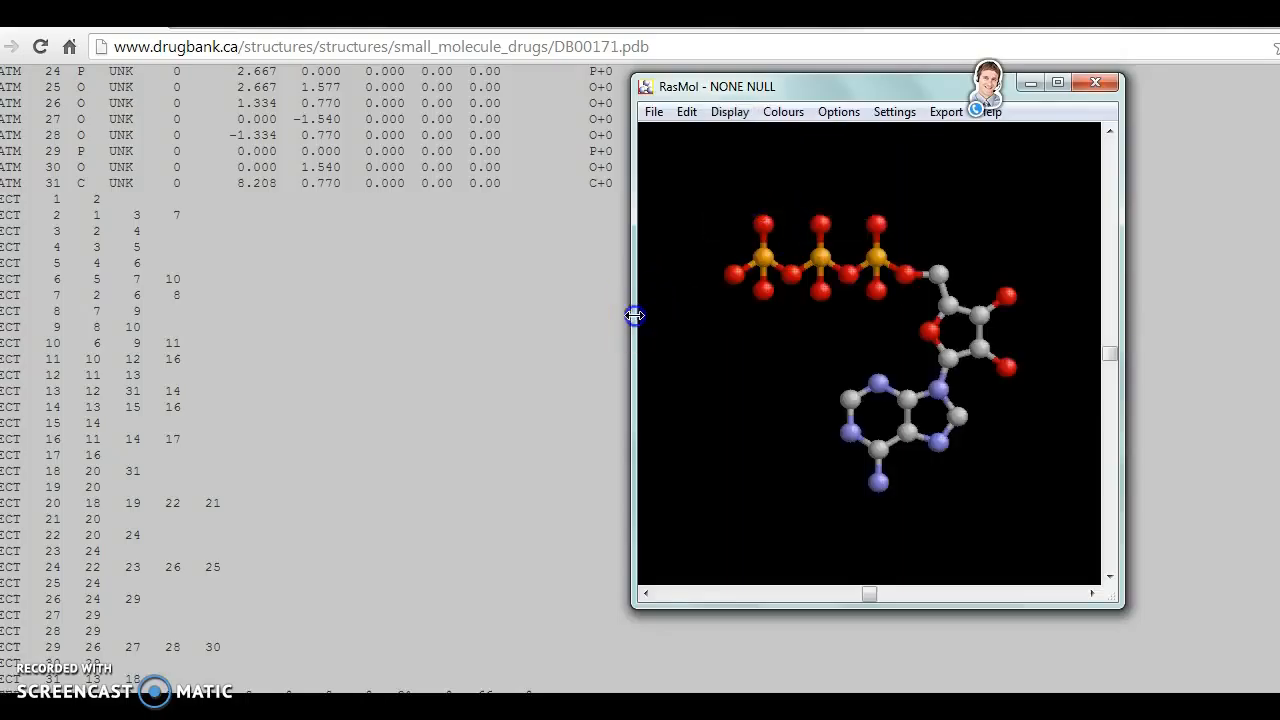
- Widen the molecule window on both sides and rotate the ATP model slightly
left_click_drag(633, 315, 514, 327)
left_click_drag(1123, 291, 1262, 302)
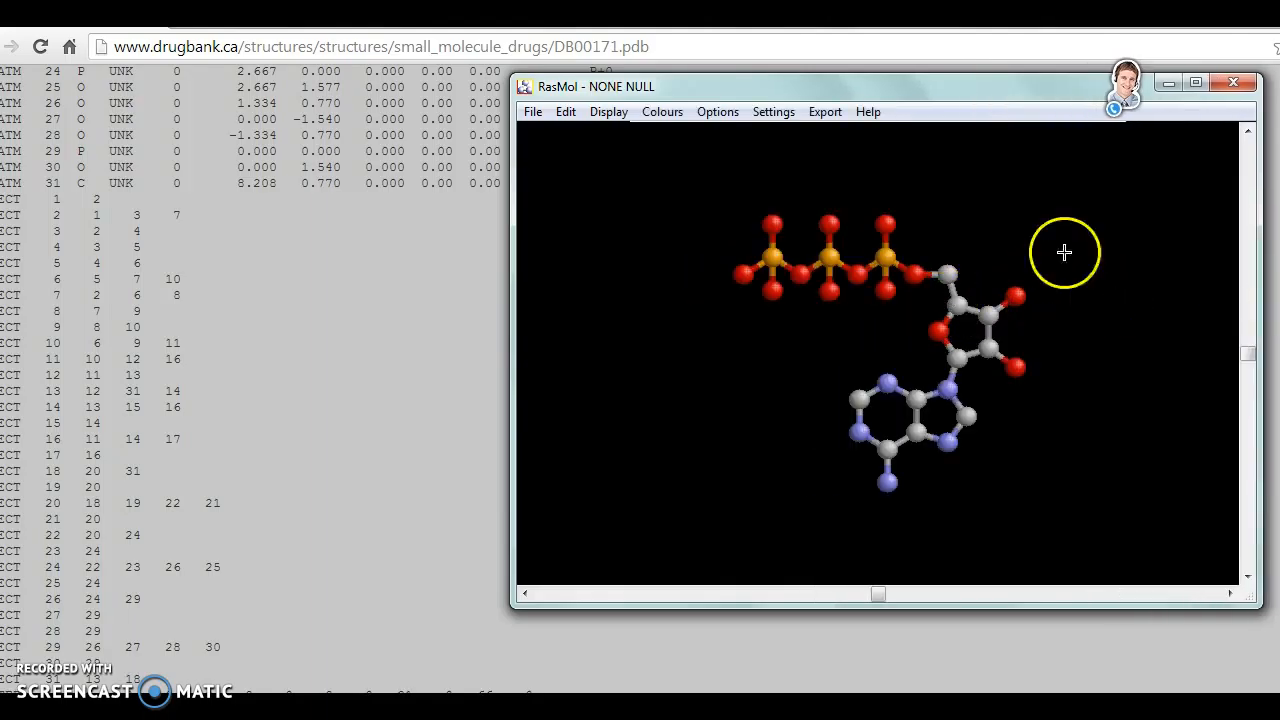
left_click_drag(974, 217, 1062, 176)
- Bring up the RasMol Command Line window and resize it to fit beside the molecule window at matching height
mouse_move(655, 702)
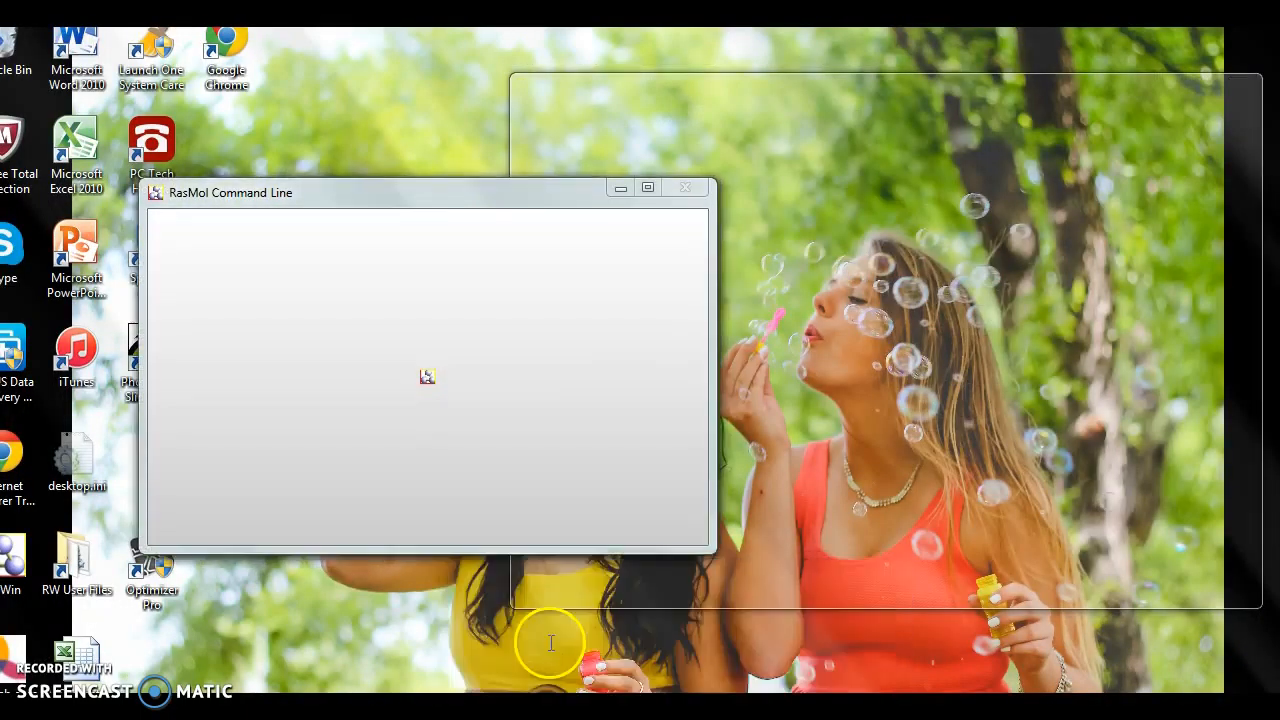
left_click(553, 643)
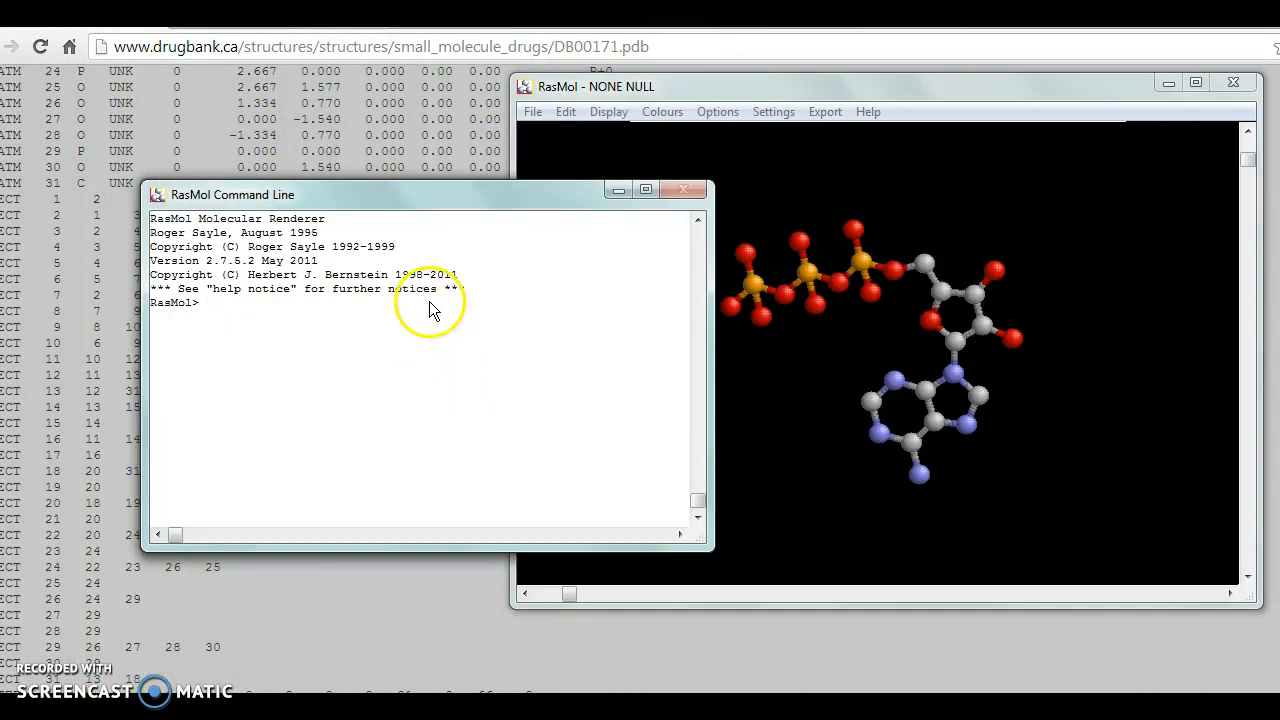
left_click_drag(471, 193, 347, 91)
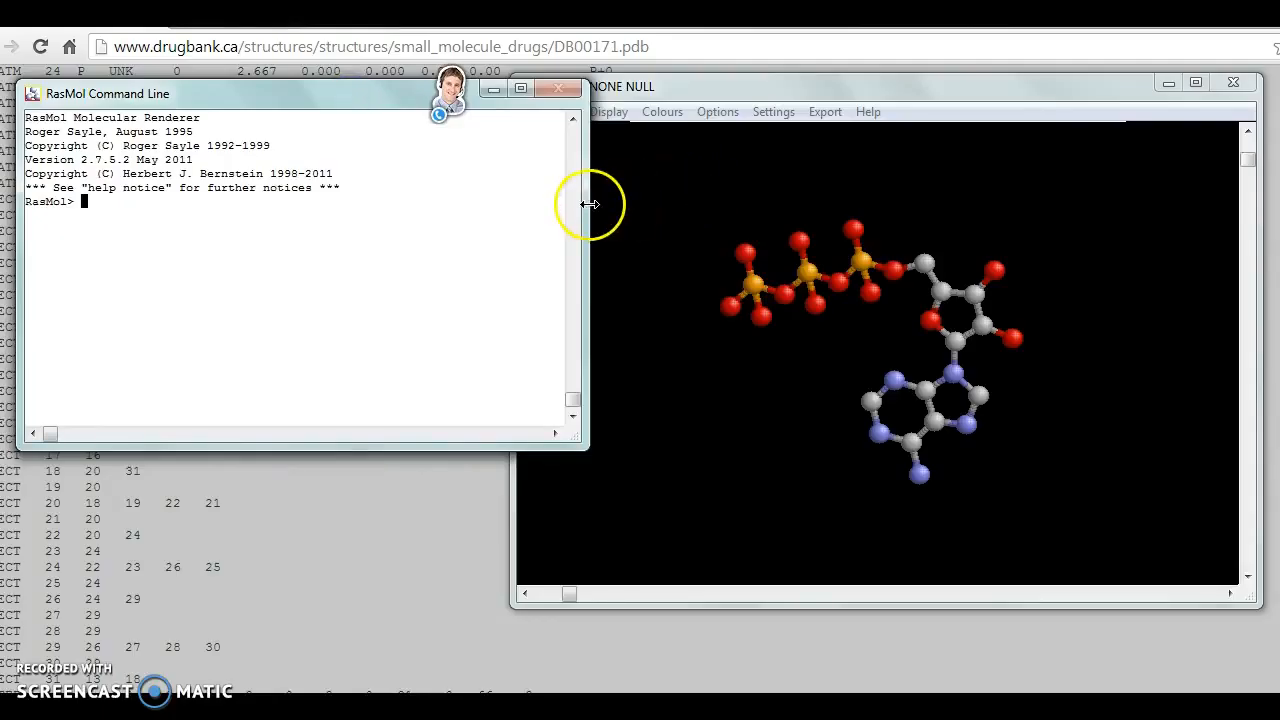
left_click_drag(590, 204, 503, 208)
left_click_drag(283, 449, 272, 608)
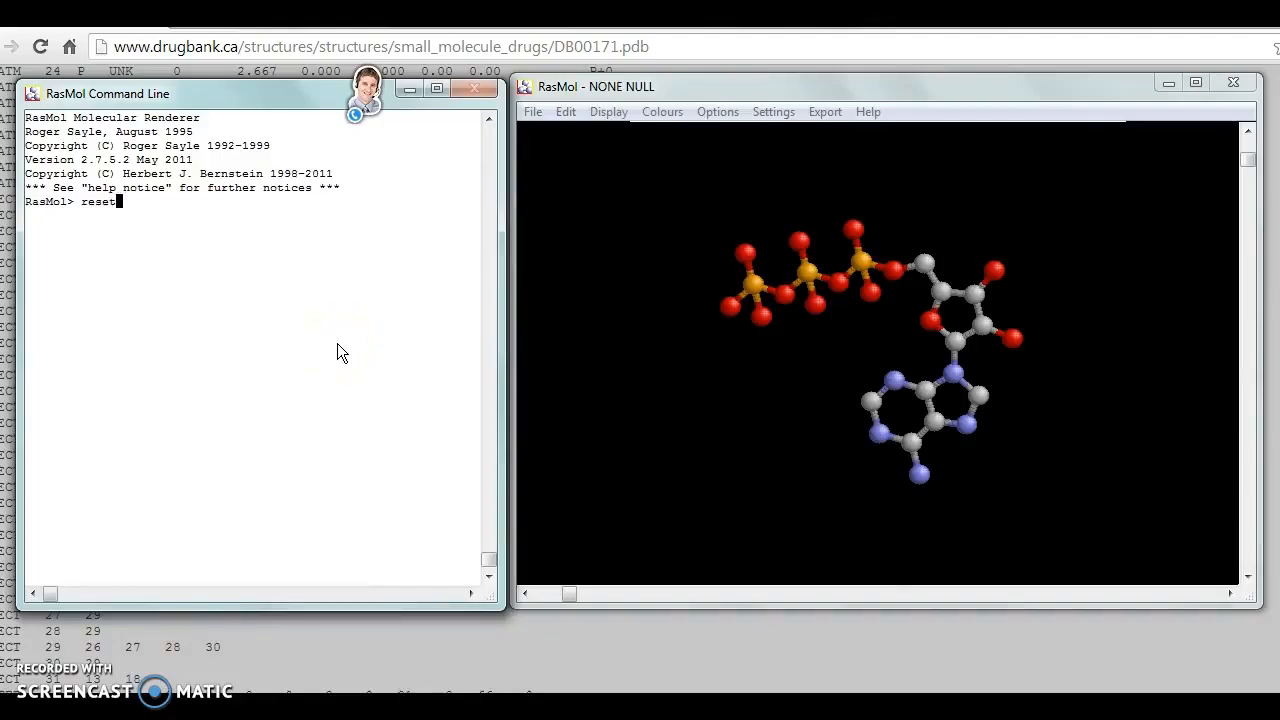
- Run the reset command to restore the molecule's default orientation and return to the command prompt
key("Return")
left_click(531, 329)
left_click(403, 322)
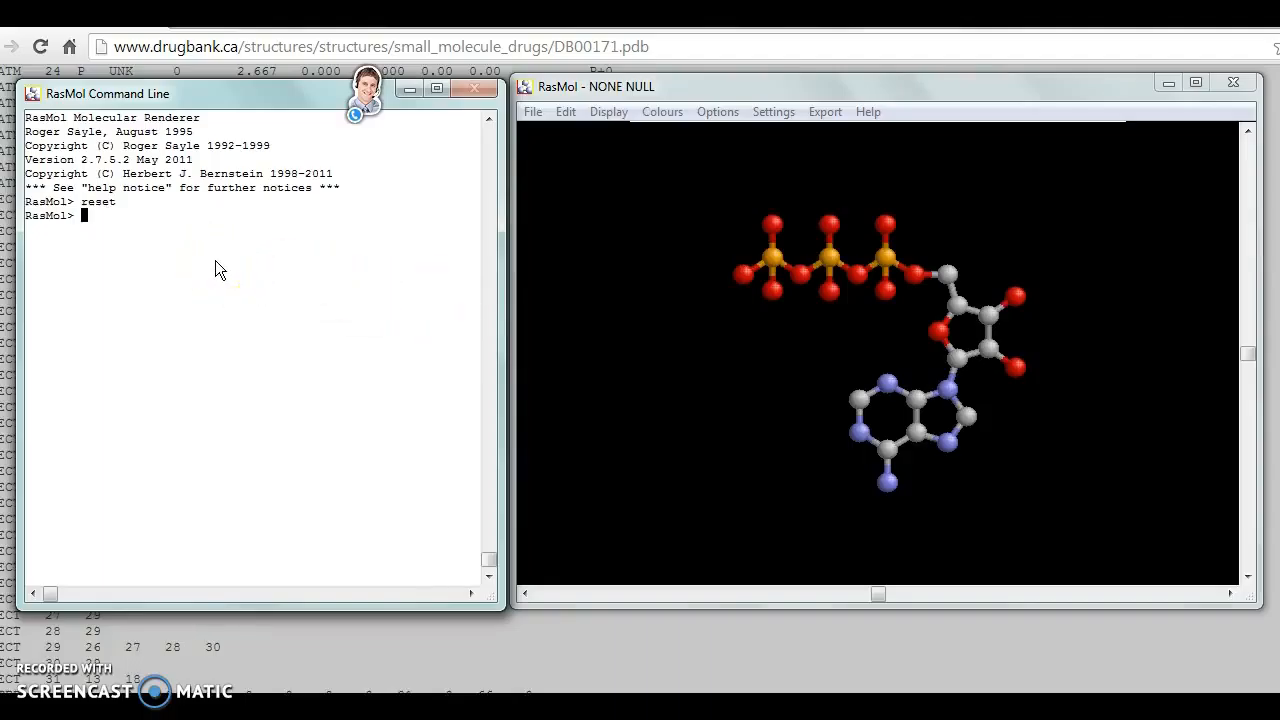
- Color the whole ATP molecule seagreen with the color command
type("seagreen")
key("BackSpace")
key("BackSpace")
key("BackSpace")
key("BackSpace")
key("BackSpace")
key("BackSpace")
key("BackSpace")
key("BackSpace")
type("se")
key("BackSpace")
key("BackSpace")
type("color seagreen")
key("Return")
- Recolor the whole molecule magenta with the color command
type("color")
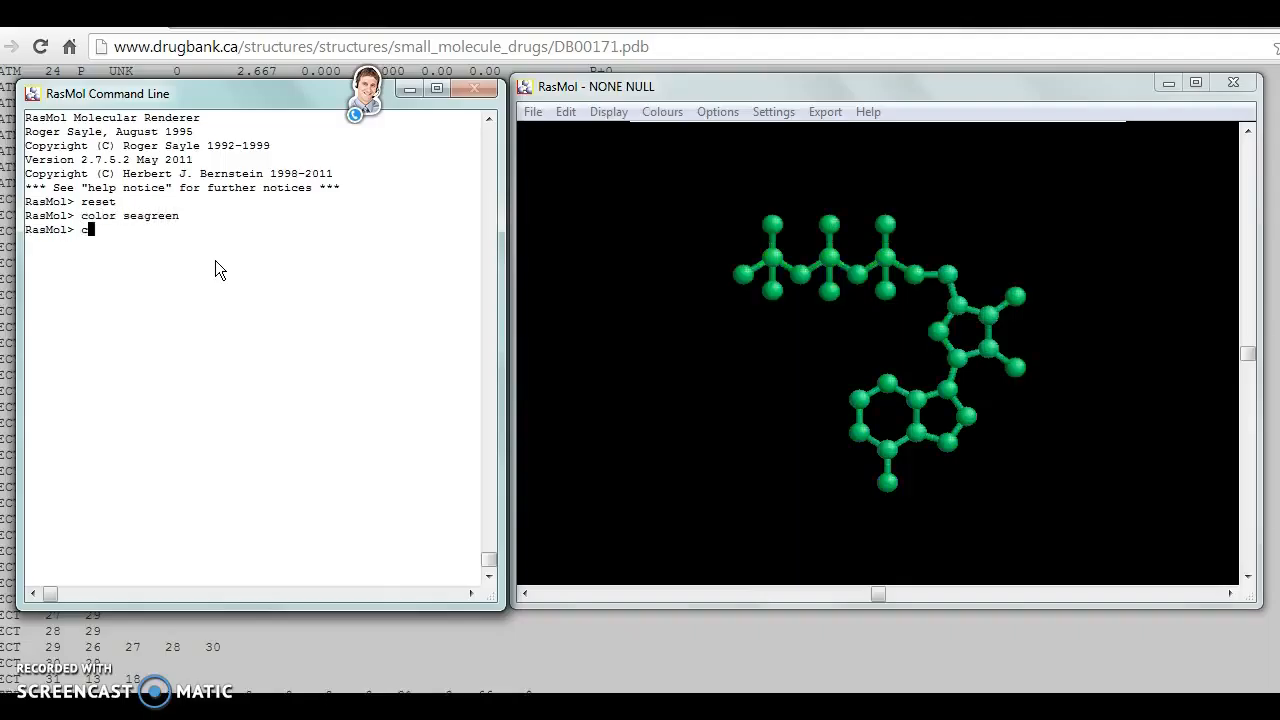
type(" magenta")
key("Return")
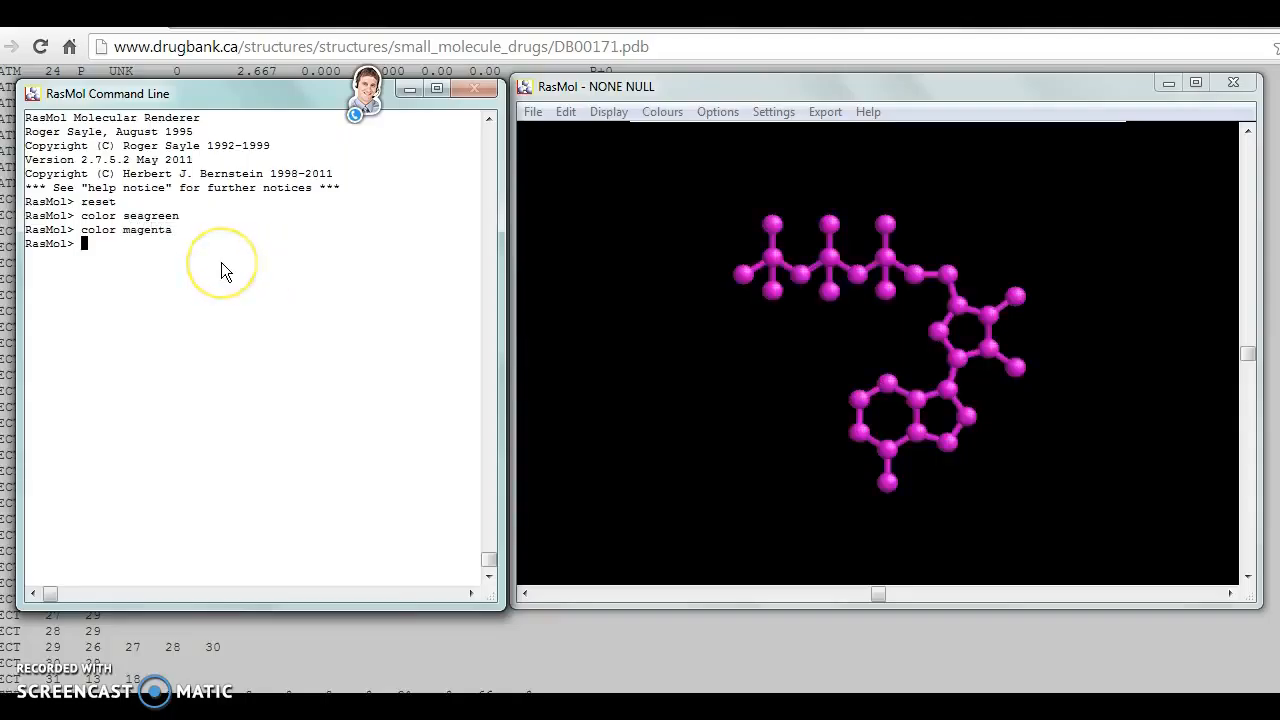
- Recolor the whole molecule grey with the color command
type("color grey")
key("Return")
left_click(259, 283)
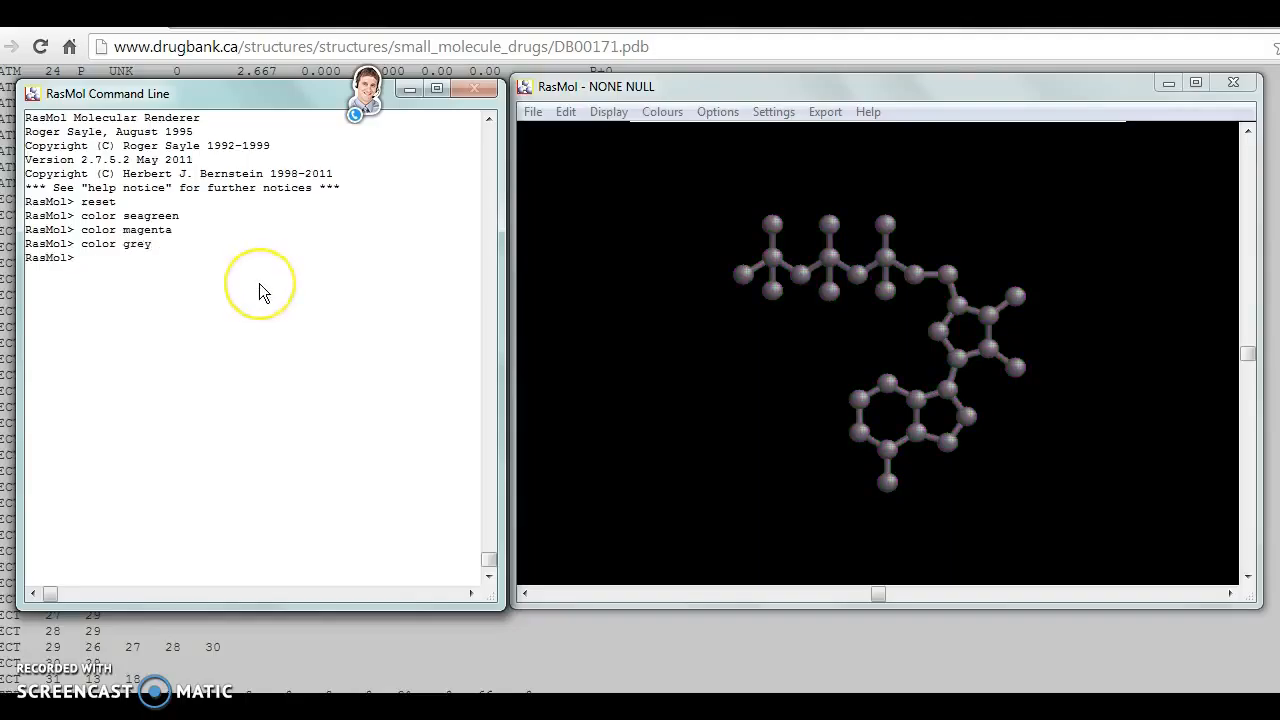
- Set the molecule window's atom picking mode to Pick Distance
left_click(641, 242)
left_click(710, 203)
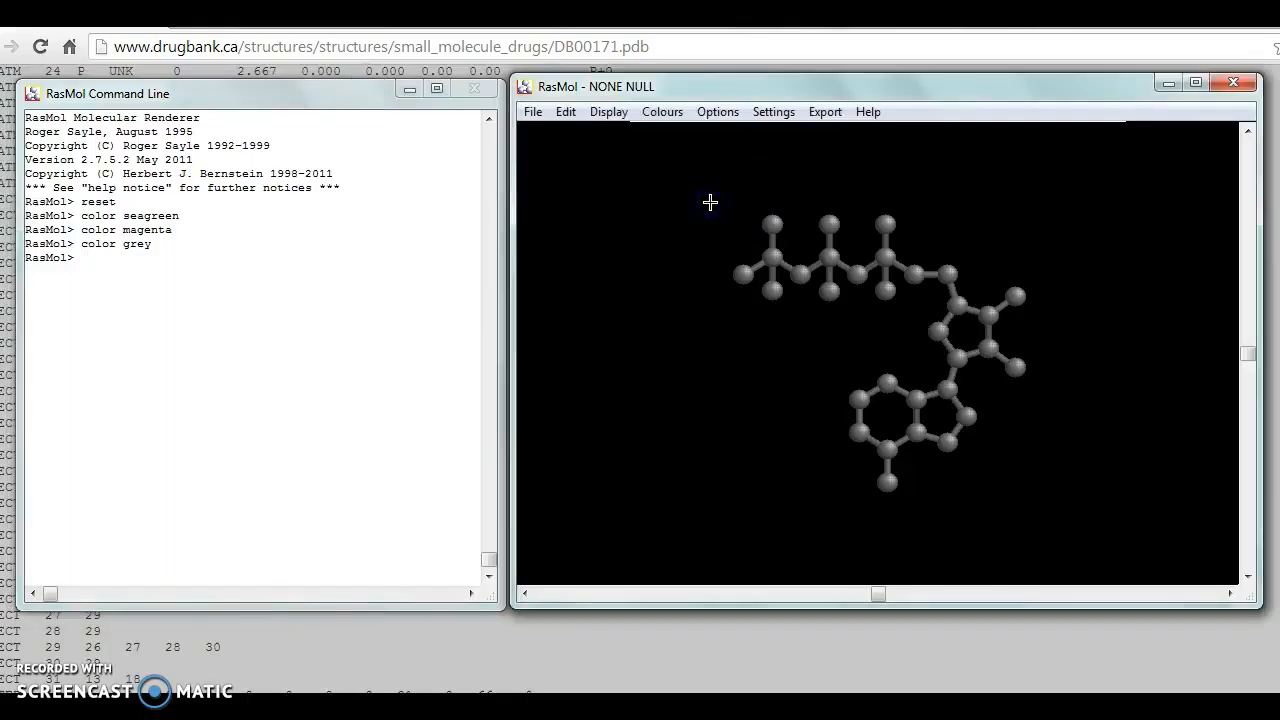
left_click(773, 114)
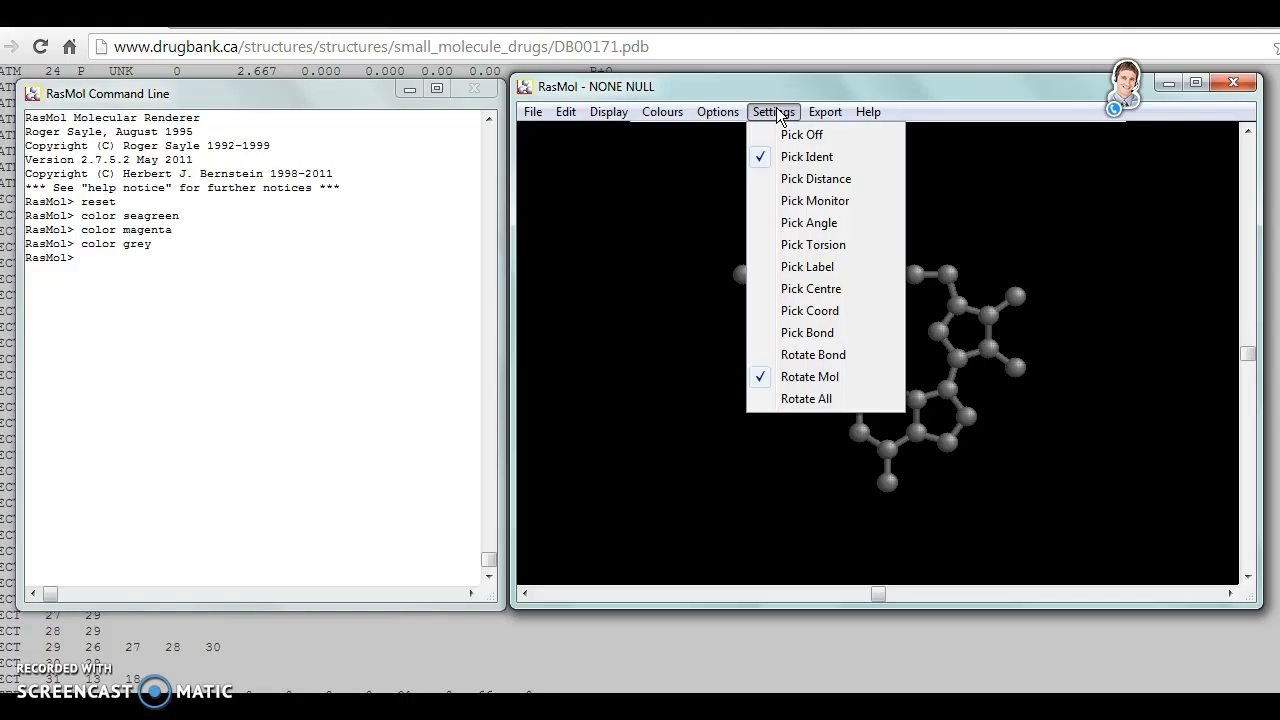
left_click(790, 178)
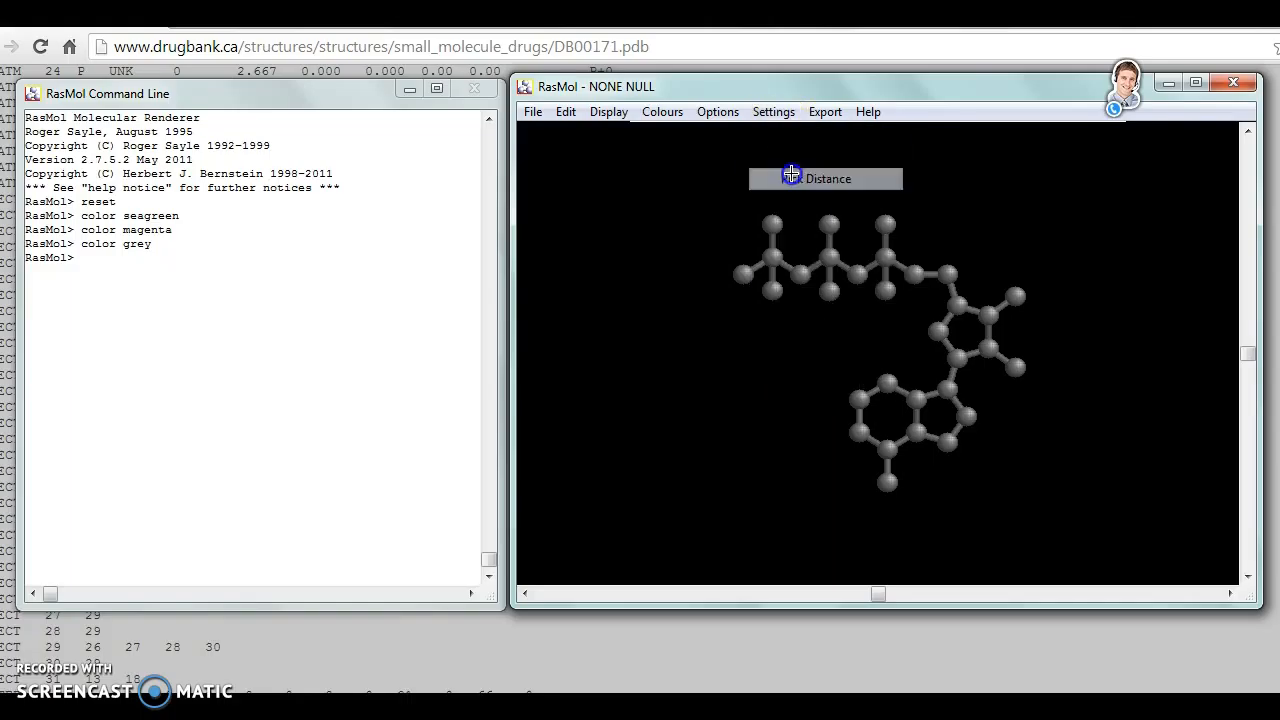
- Turn on hydrogen bond display by running the hbonds on command
left_click(160, 289)
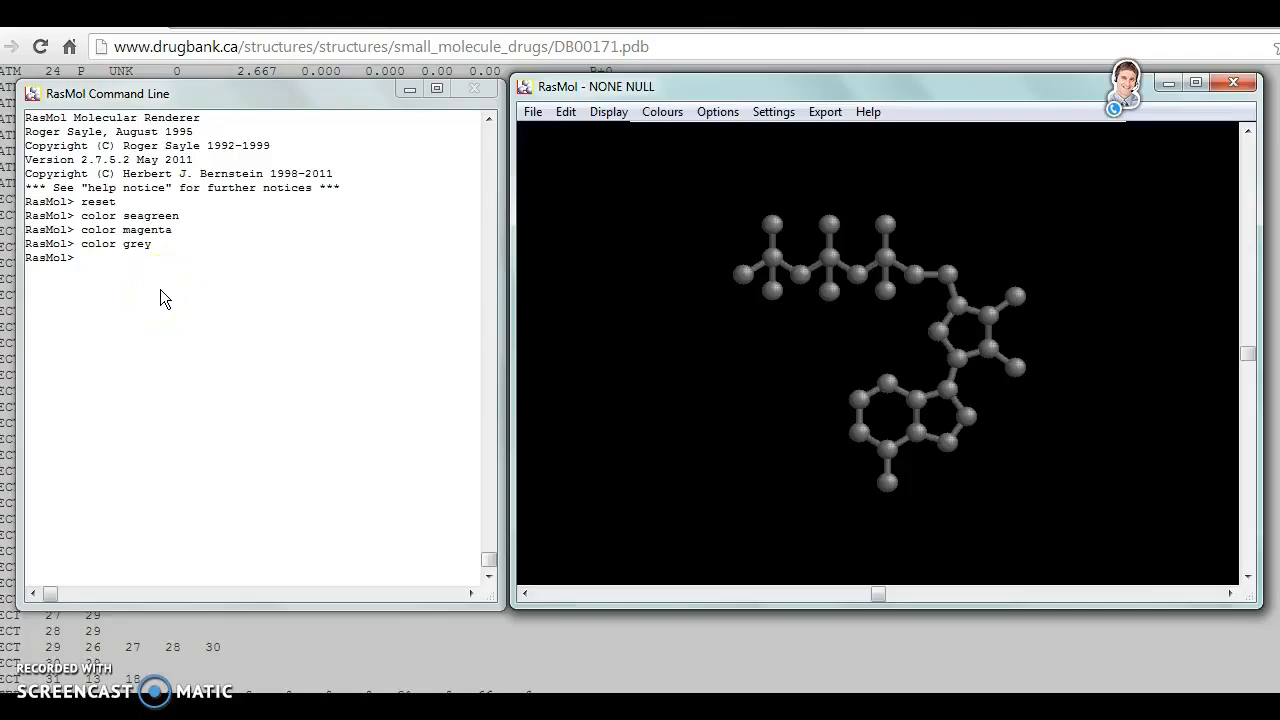
left_click(217, 286)
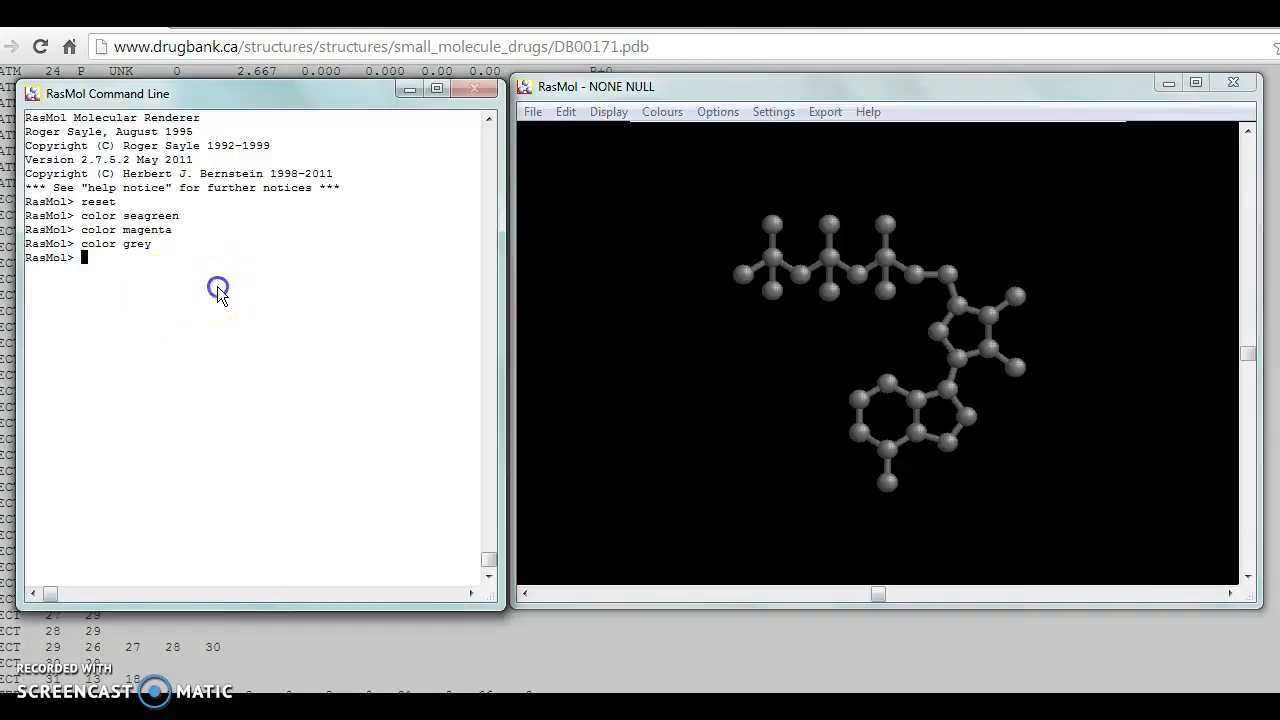
type("h")
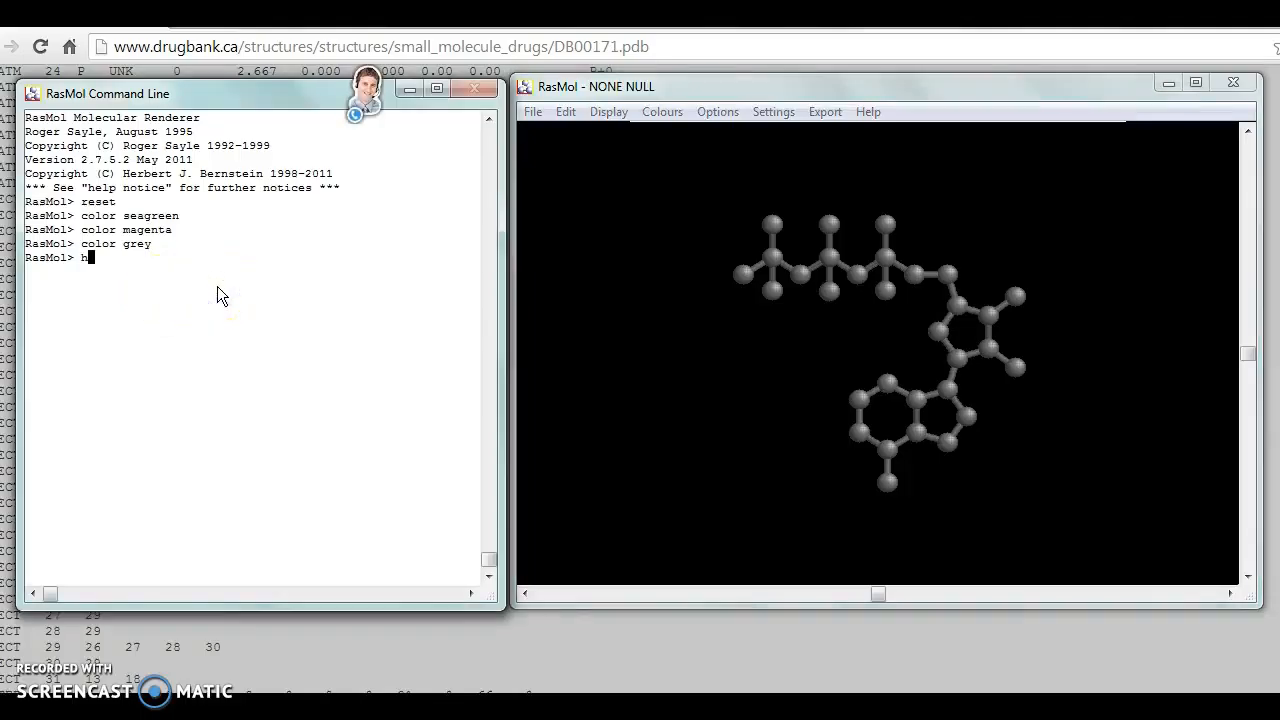
type("bonds on")
key("Return")
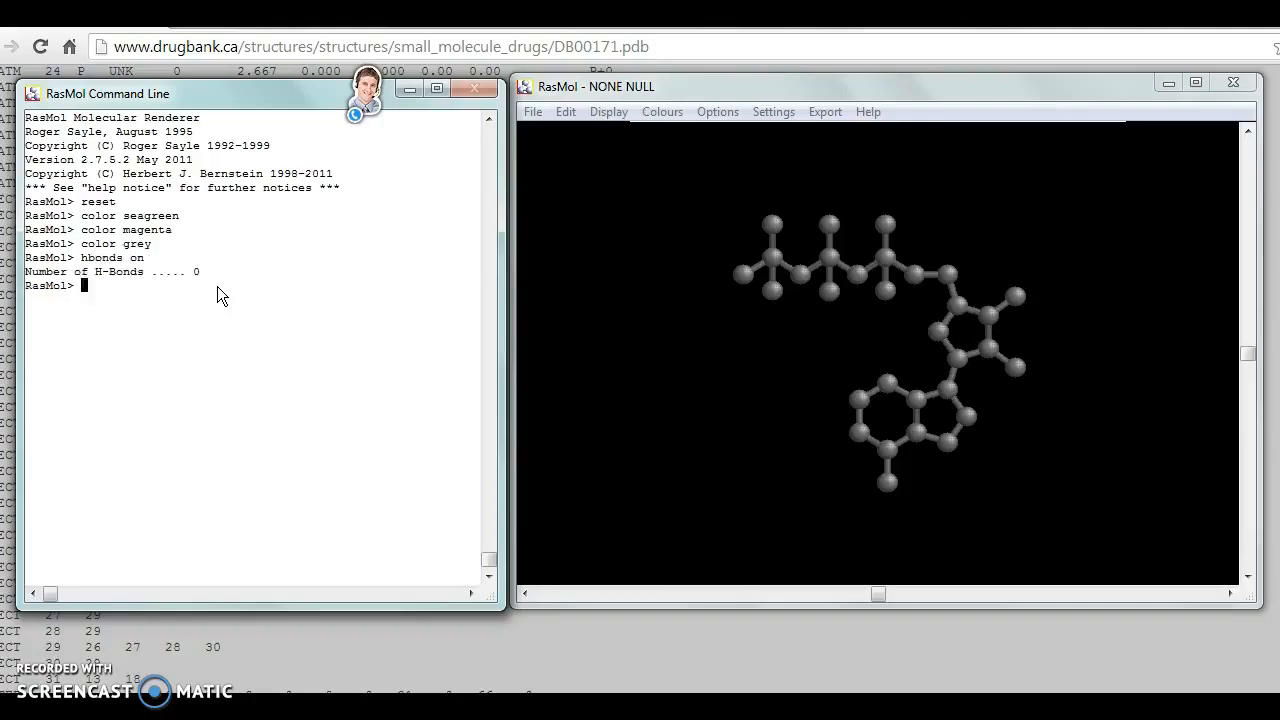
- Change the display background to seagreen with the background command
left_click(322, 331)
type("background seagreen")
key("Return")
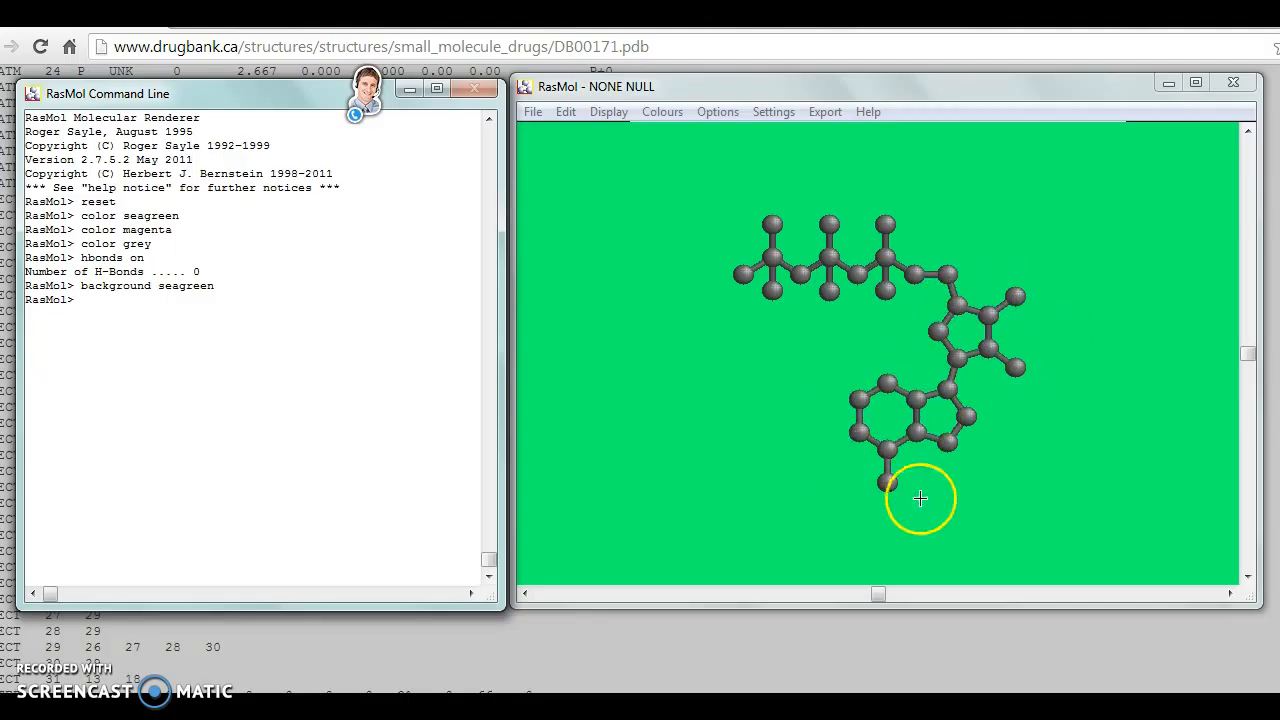
left_click(811, 382)
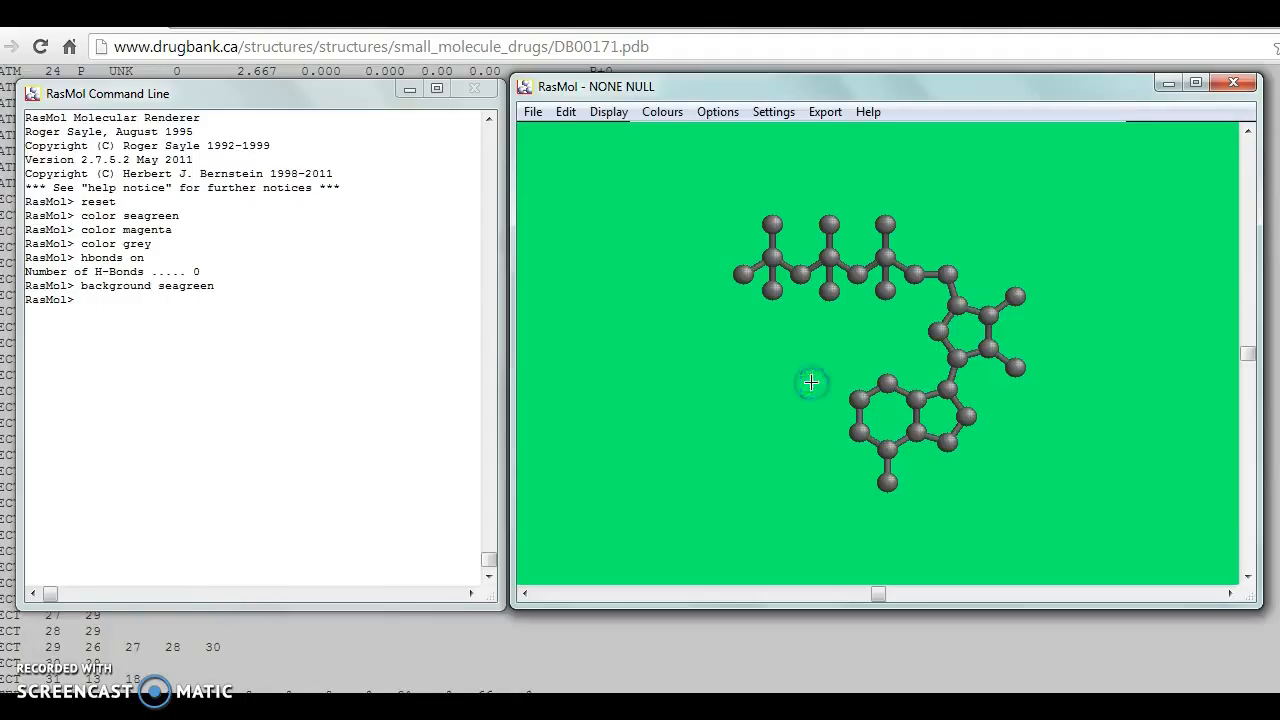
- Select atoms 1 to 10 with select atomno>=1 and atomno<=10, and color them blue
left_click(268, 362)
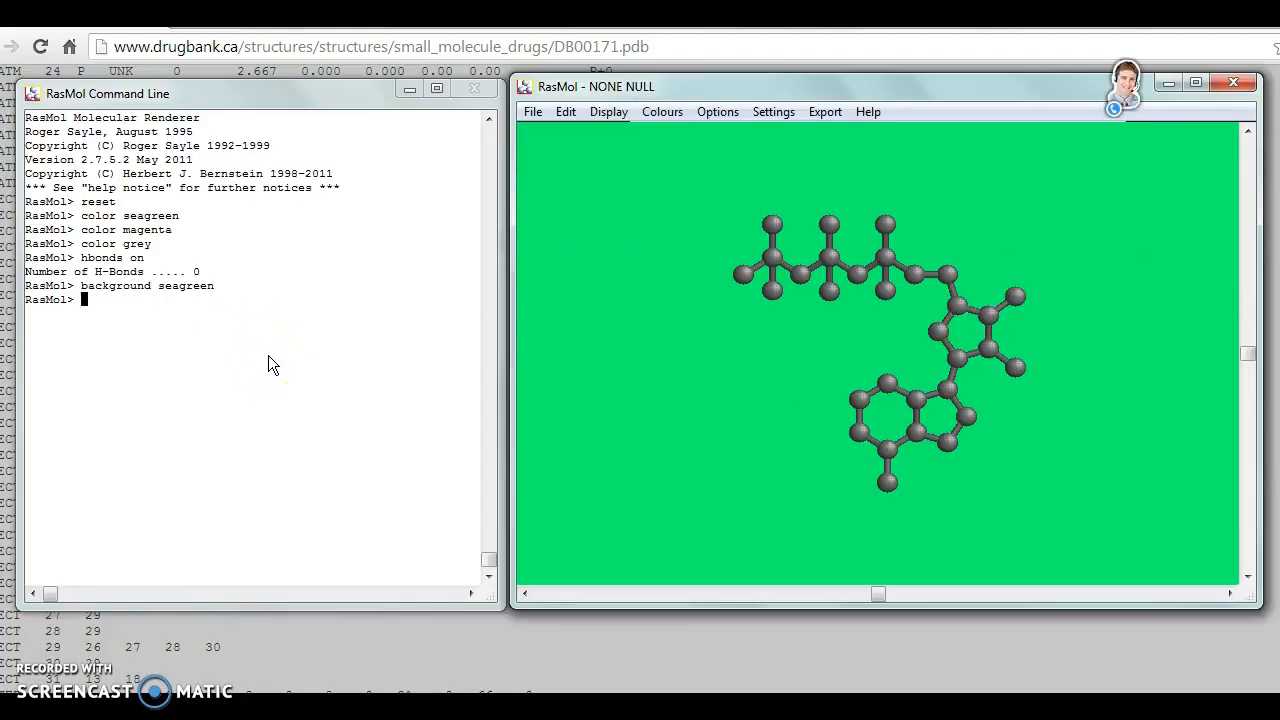
type("select atomno>=")
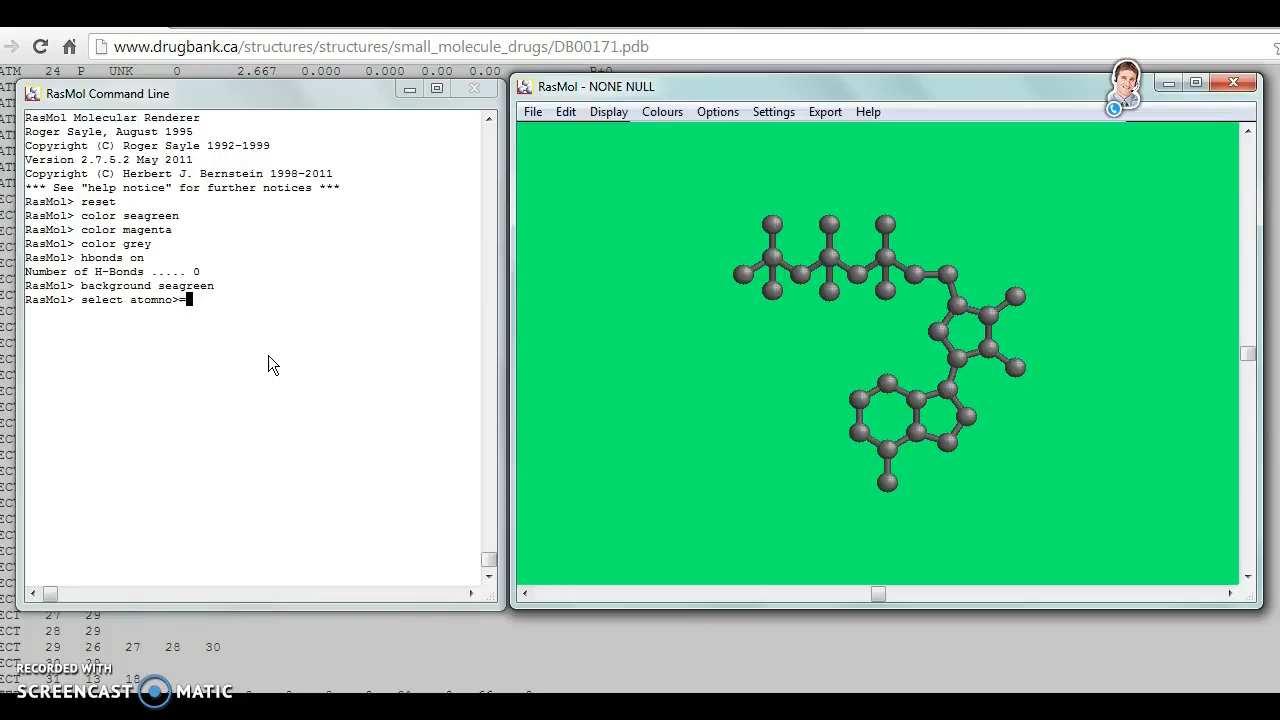
type("1 and atomno<=10")
key("Return")
left_click(138, 414)
type("blue")
key("Return")
left_click(179, 441)
type("color blue")
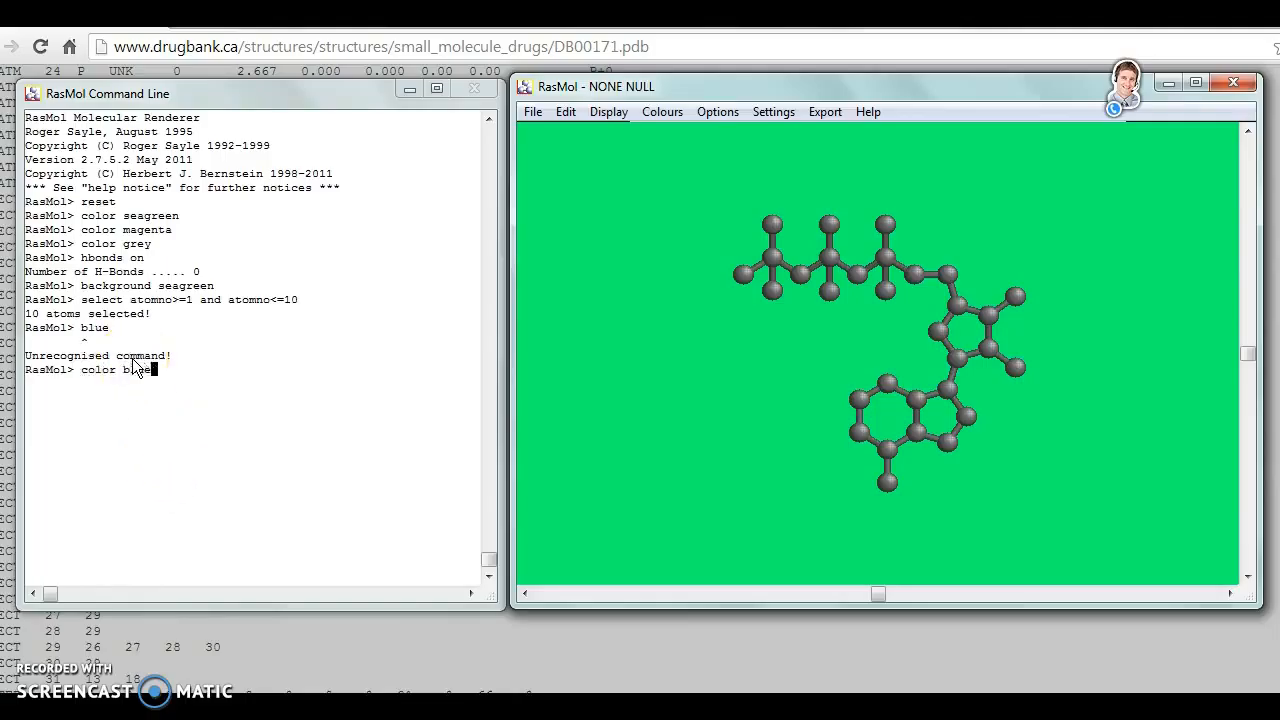
key("Return")
- Select atoms 11 to 19 with select atomno>=11 and atomno<=19, and color them red
left_click(250, 470)
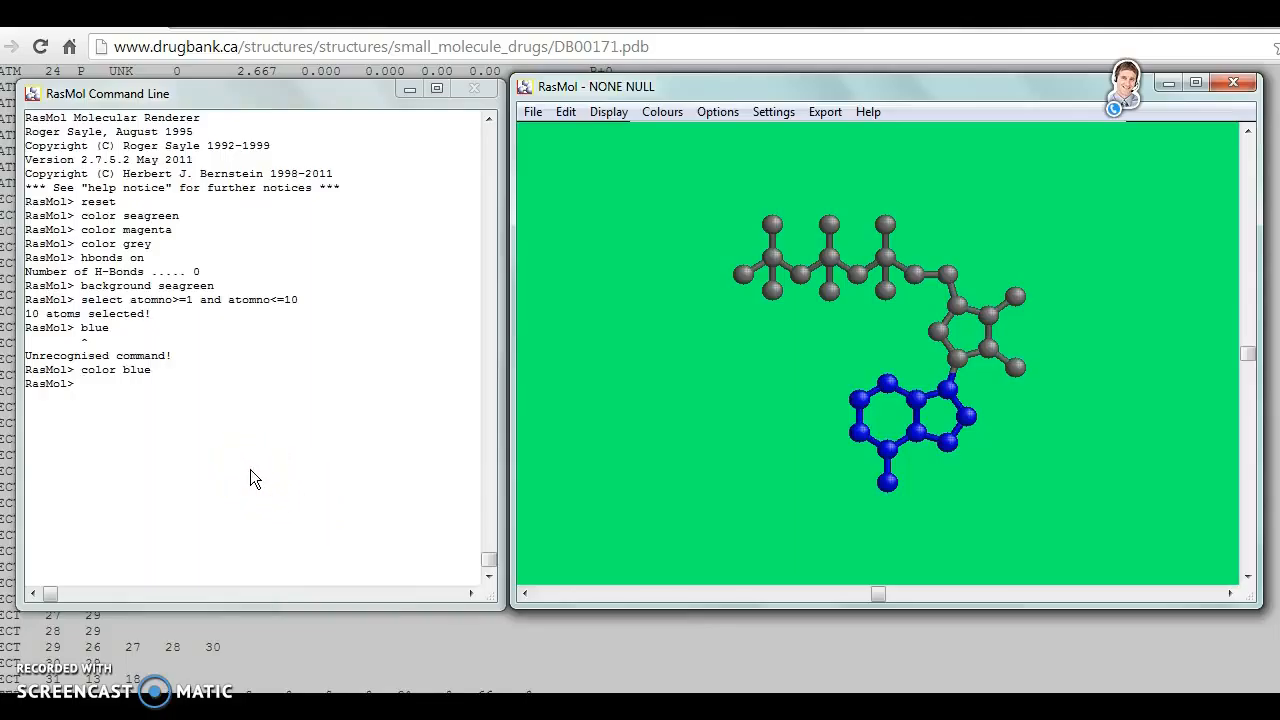
type("select atomno>= 11")
key("BackSpace")
key("BackSpace")
key("BackSpace")
type("11 and atomno<")
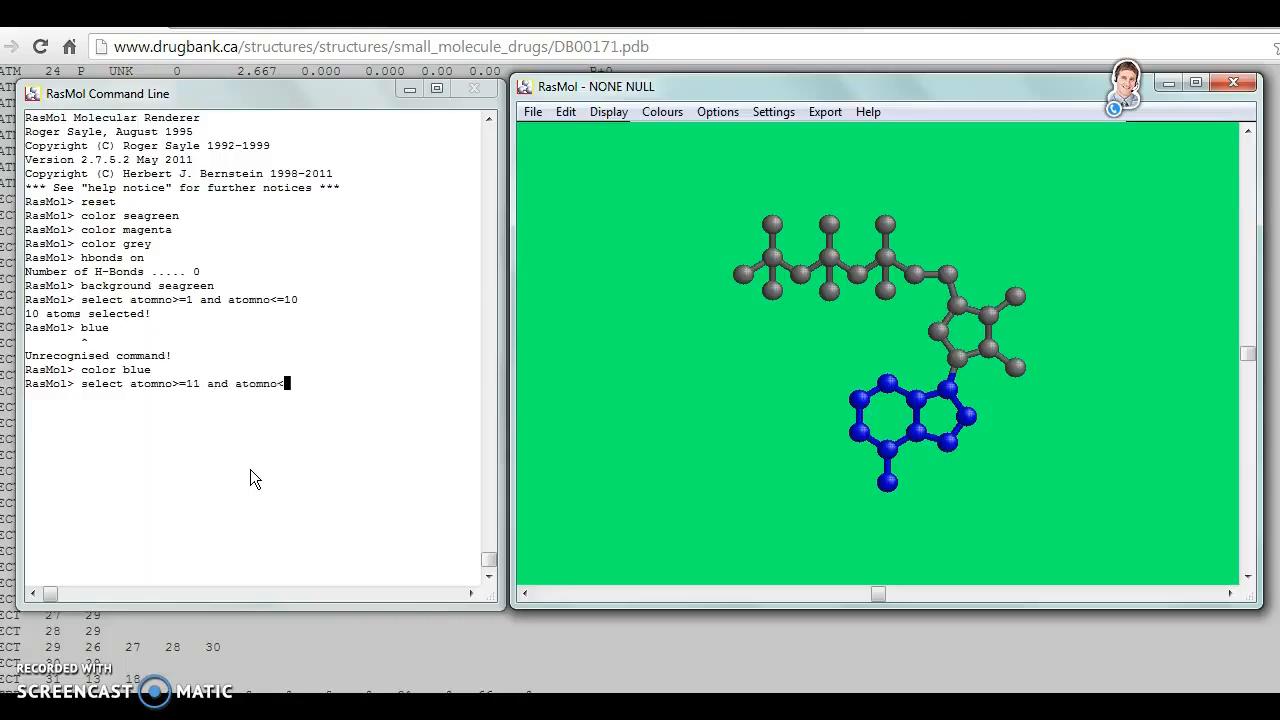
type("=19")
key("Return")
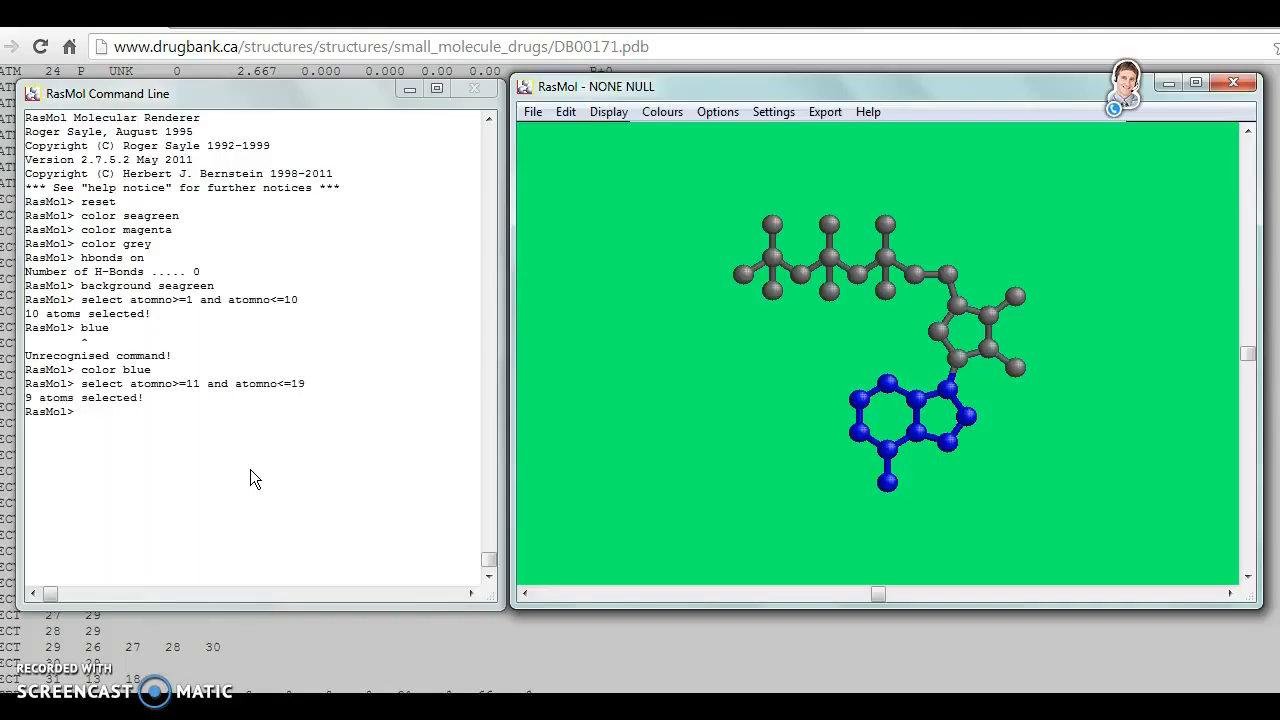
type("color red")
key("Return")
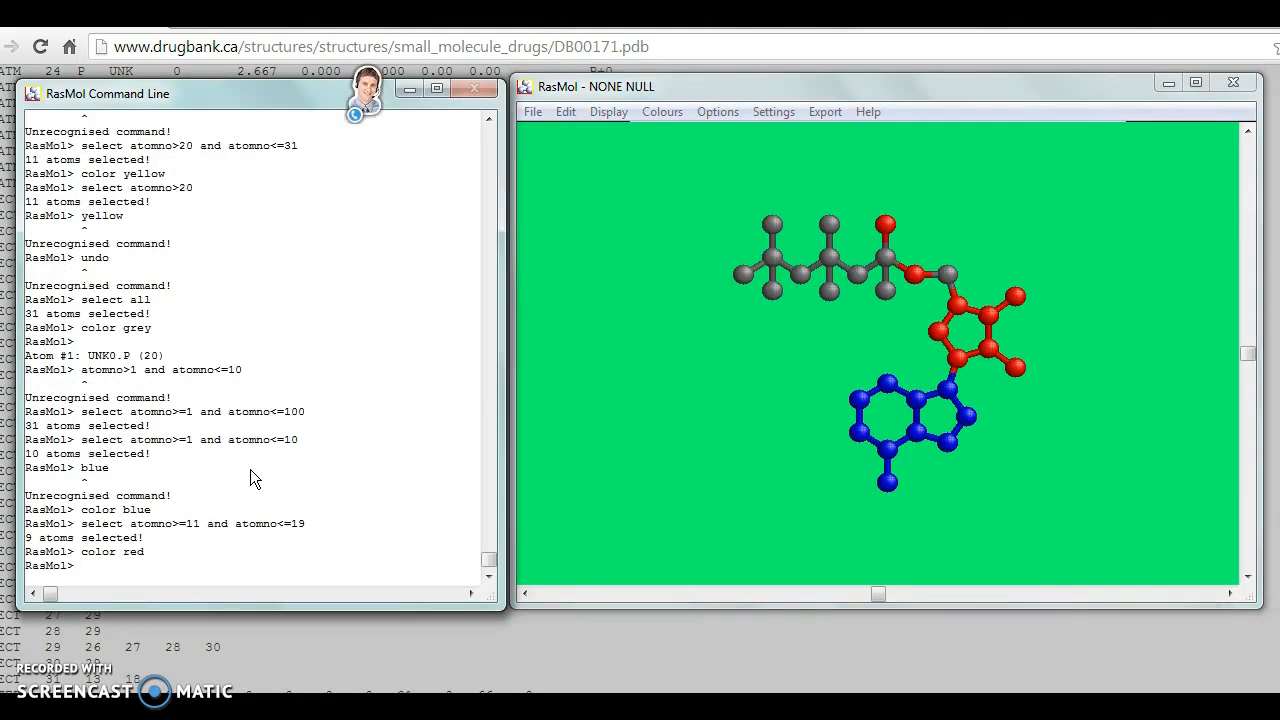
- Select atoms 20 to 31 with select atomno>=20 and atomno<=31, and color them yellow
type("select atomno?")
key("BackSpace")
type(">=20 and atomno")
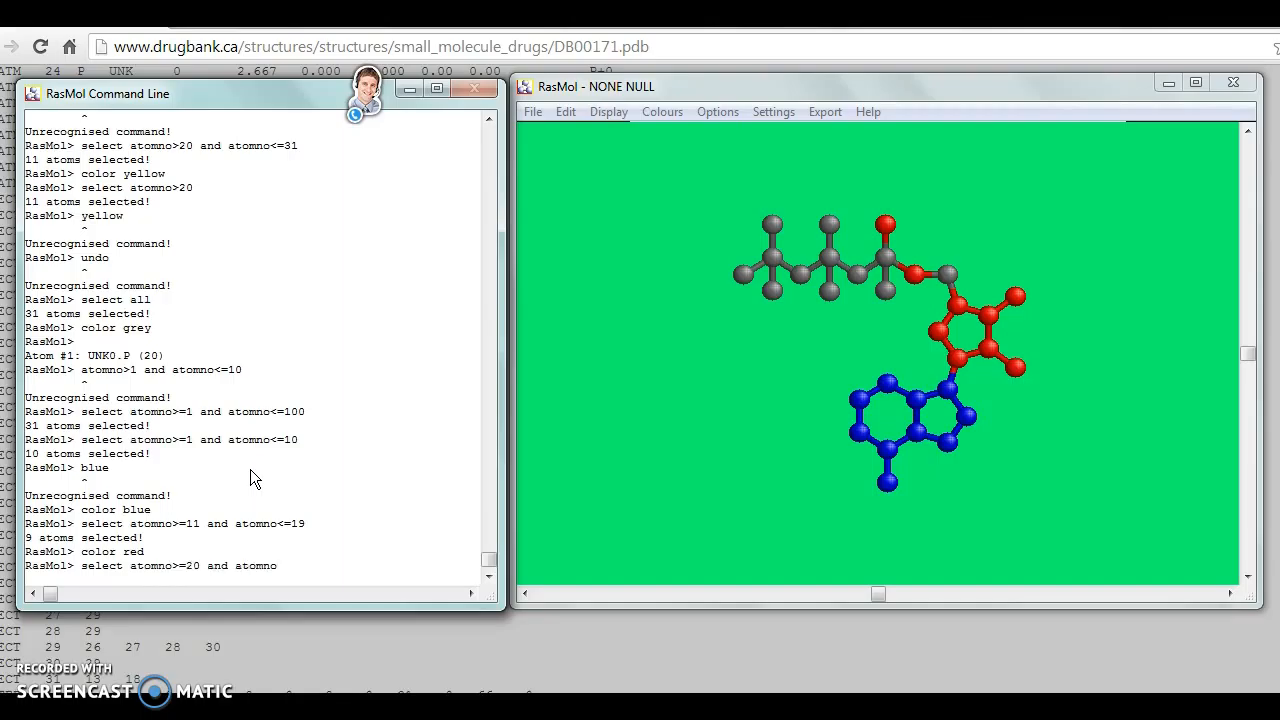
type("<=31")
key("Return")
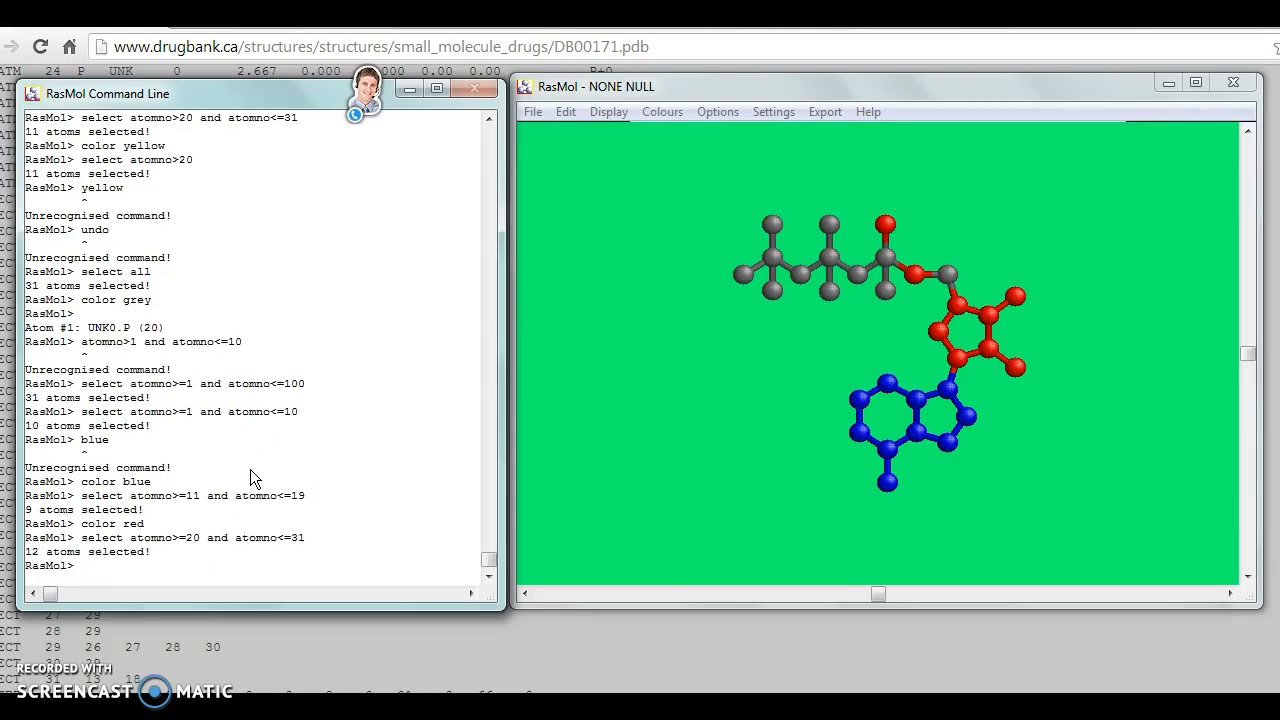
type("color yellow")
key("Return")
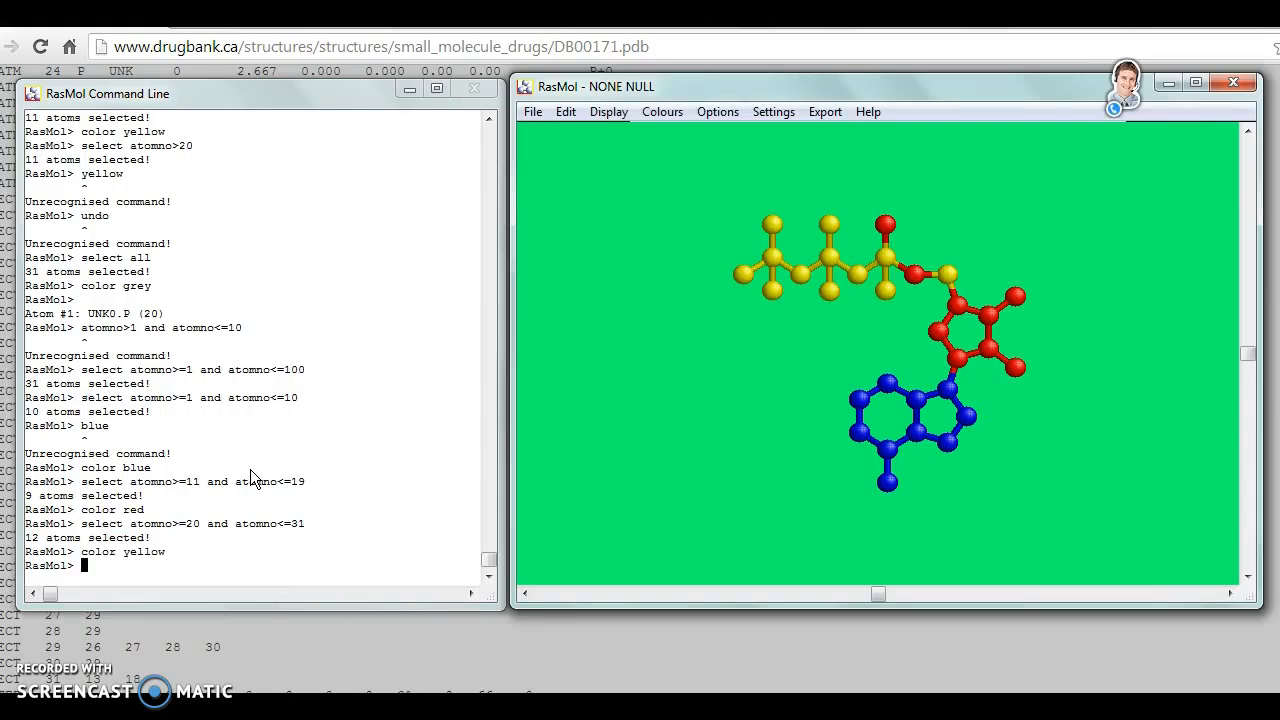
- Select all atoms and turn on the Labels option to show their atom labels
type("select all")
key("Return")
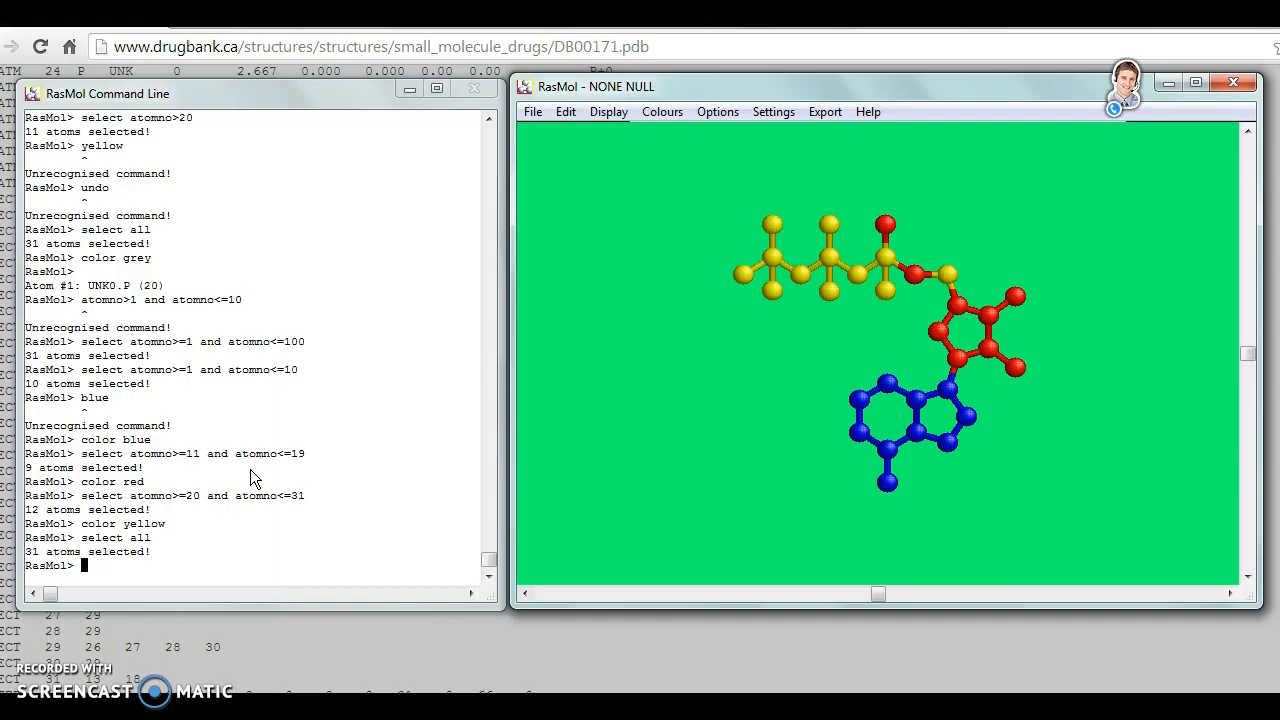
key("alt+o")
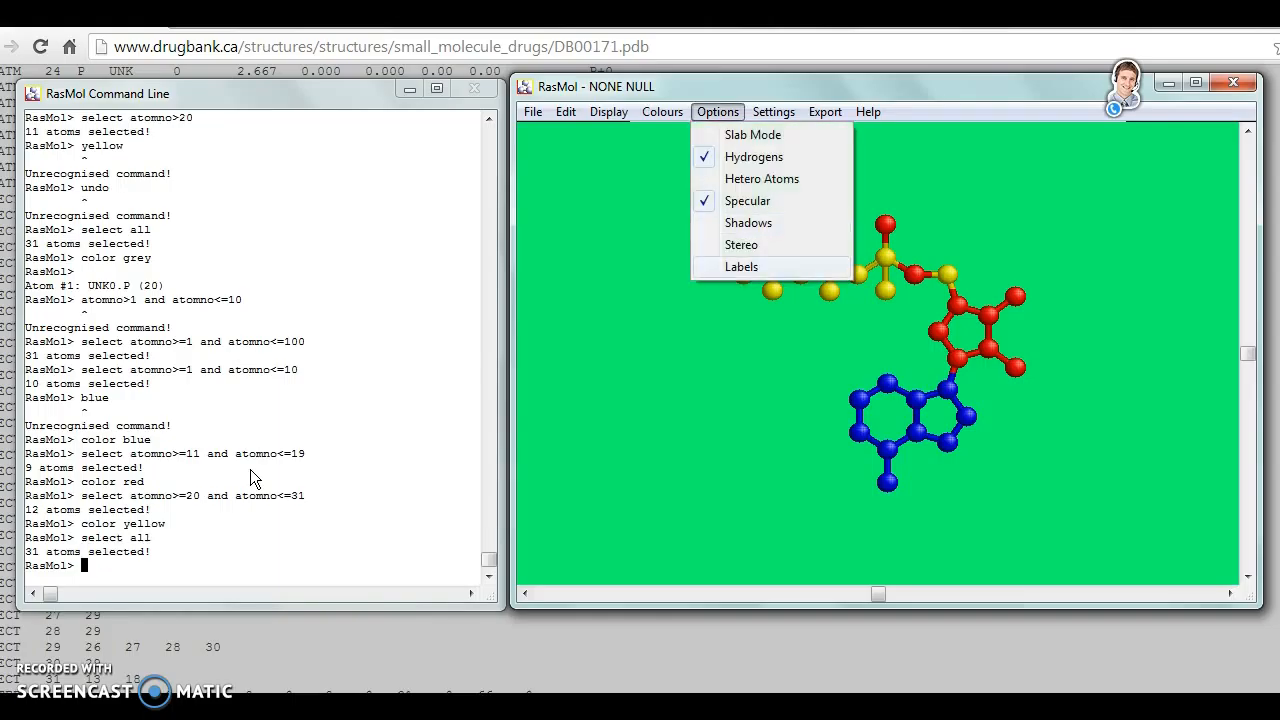
key("Escape")
left_click(766, 357)
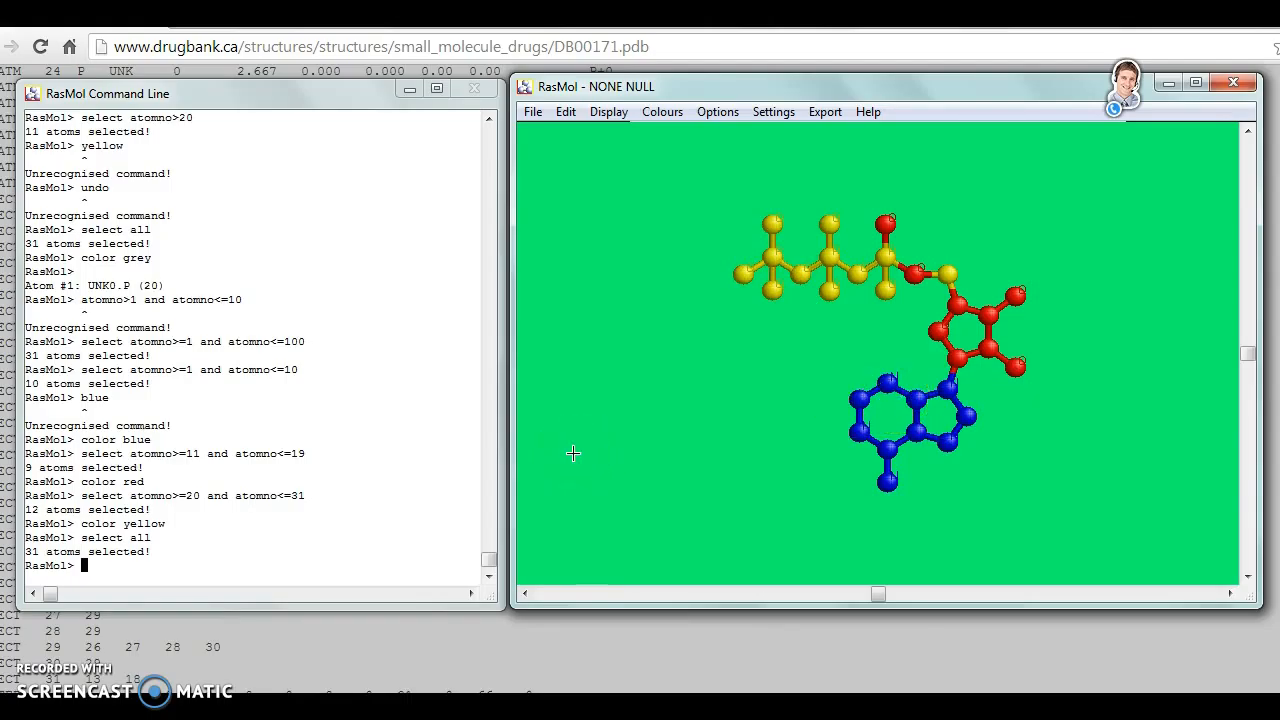
- Select the nitrogen atoms with select nitrogen and display dot surfaces around them with dots
type("select nitrogen")
key("Return")
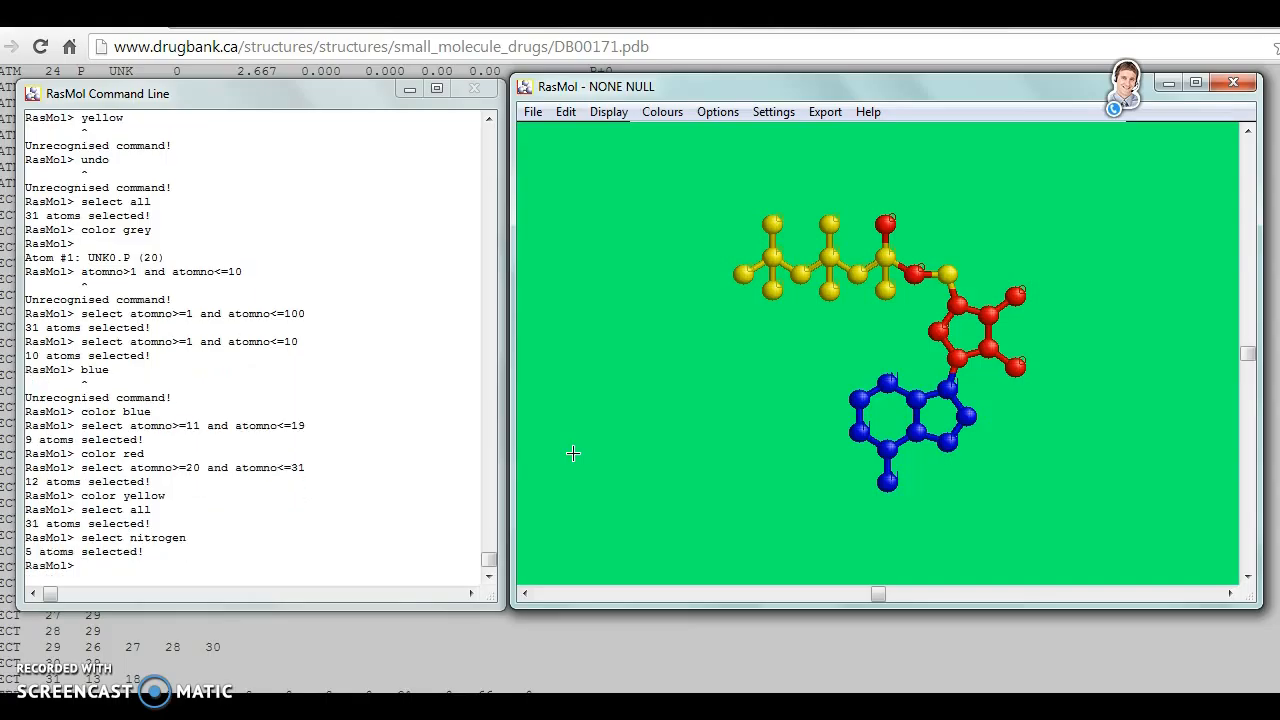
type("dots")
key("Return")
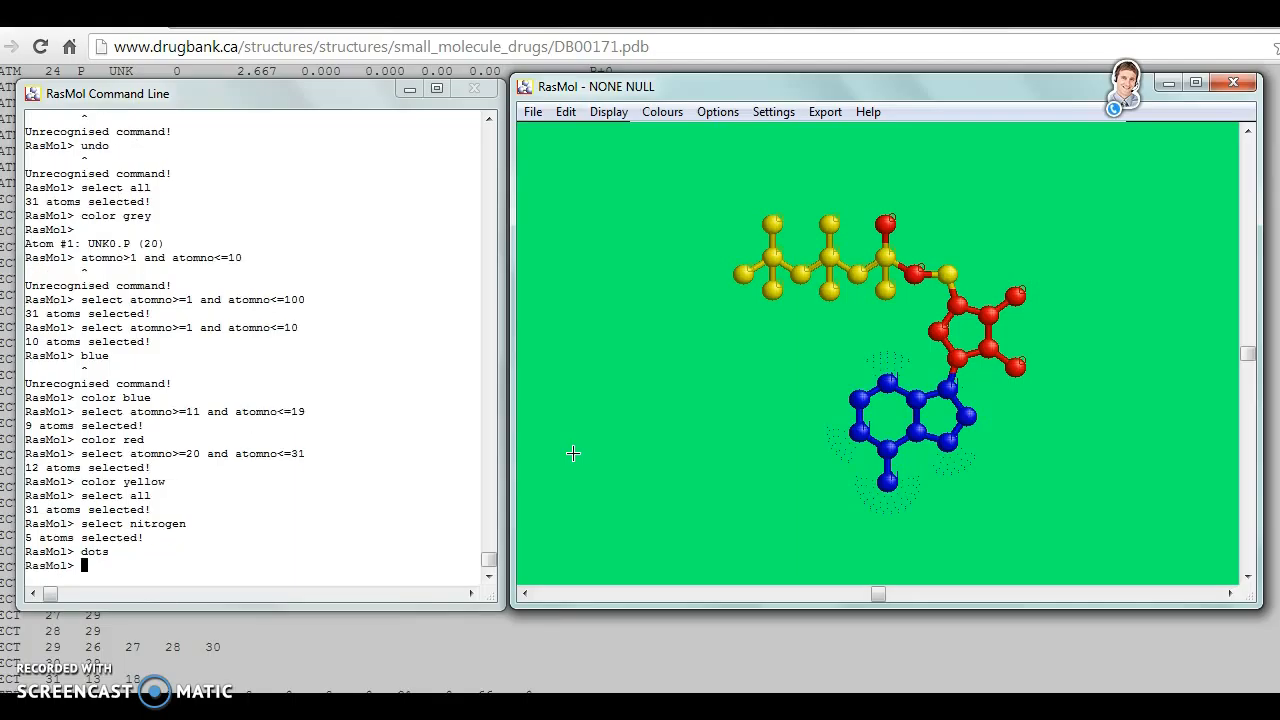
- Color the selected nitrogen atoms cyan with the color command
type("color cyan")
key("Return")
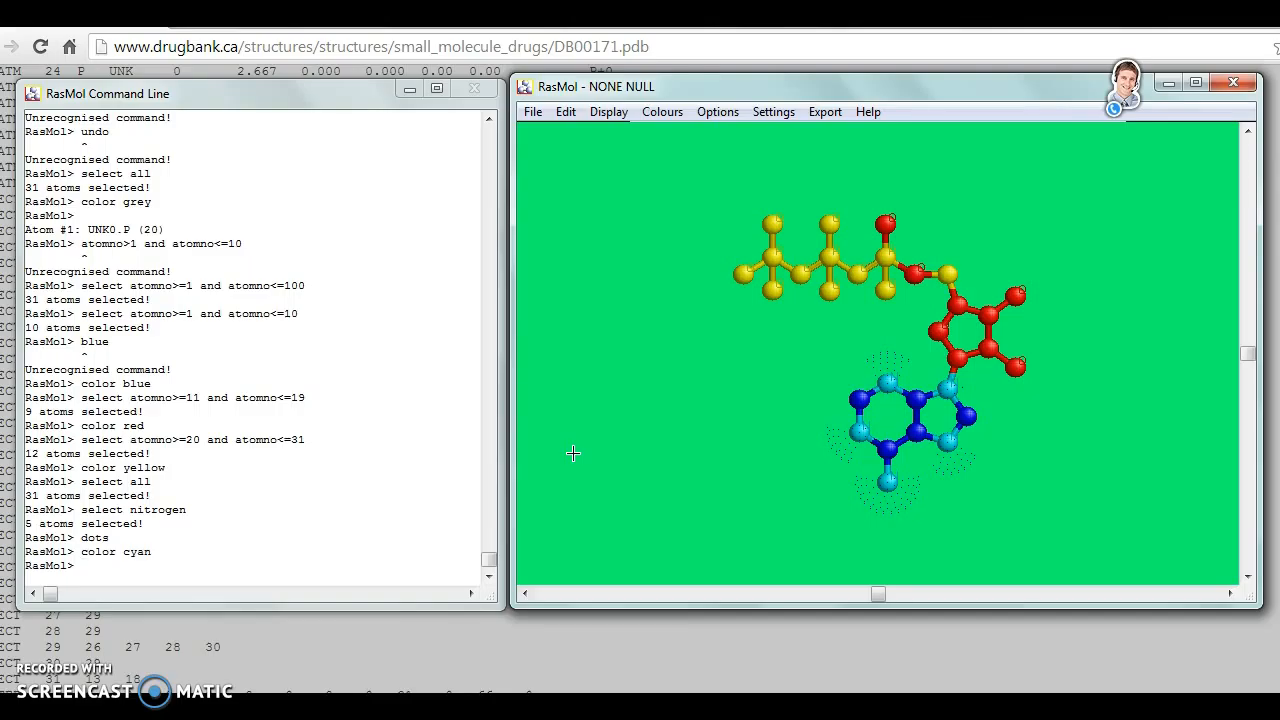
- Select the oxygen atoms with select oxygen and display them as stars with the star command
type("select oxygen")
key("Return")
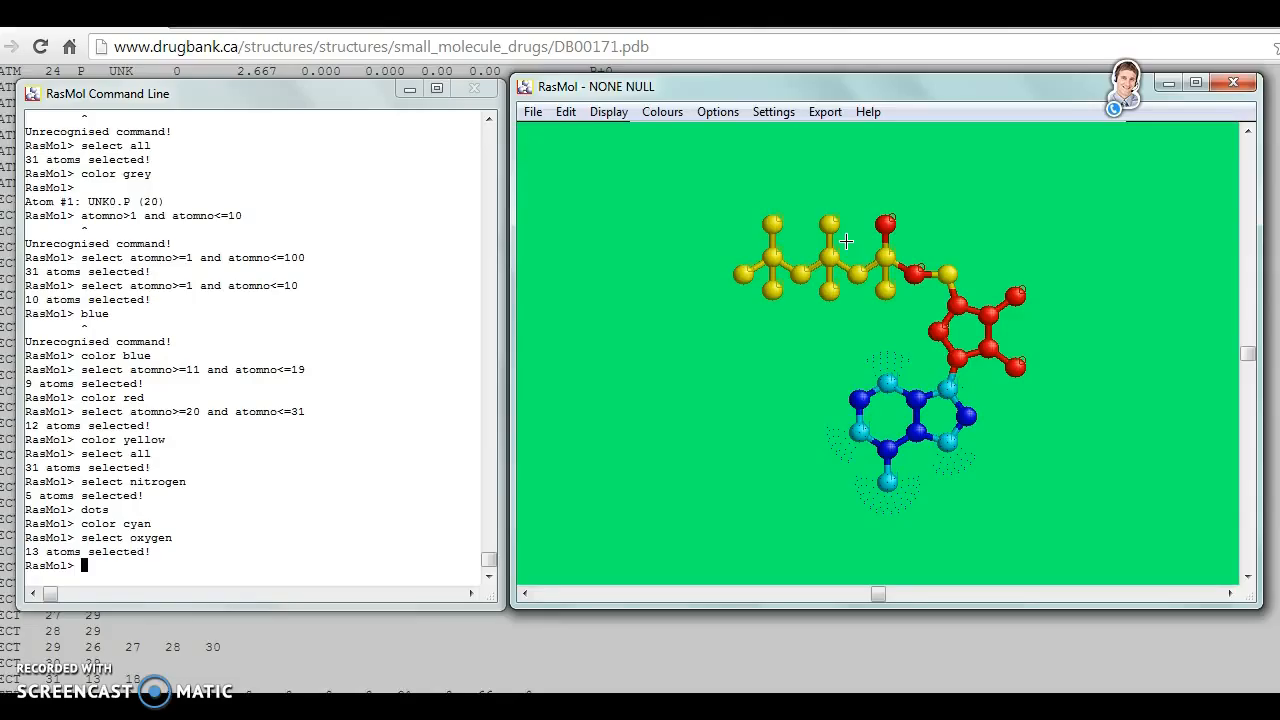
type("star")
key("Return")
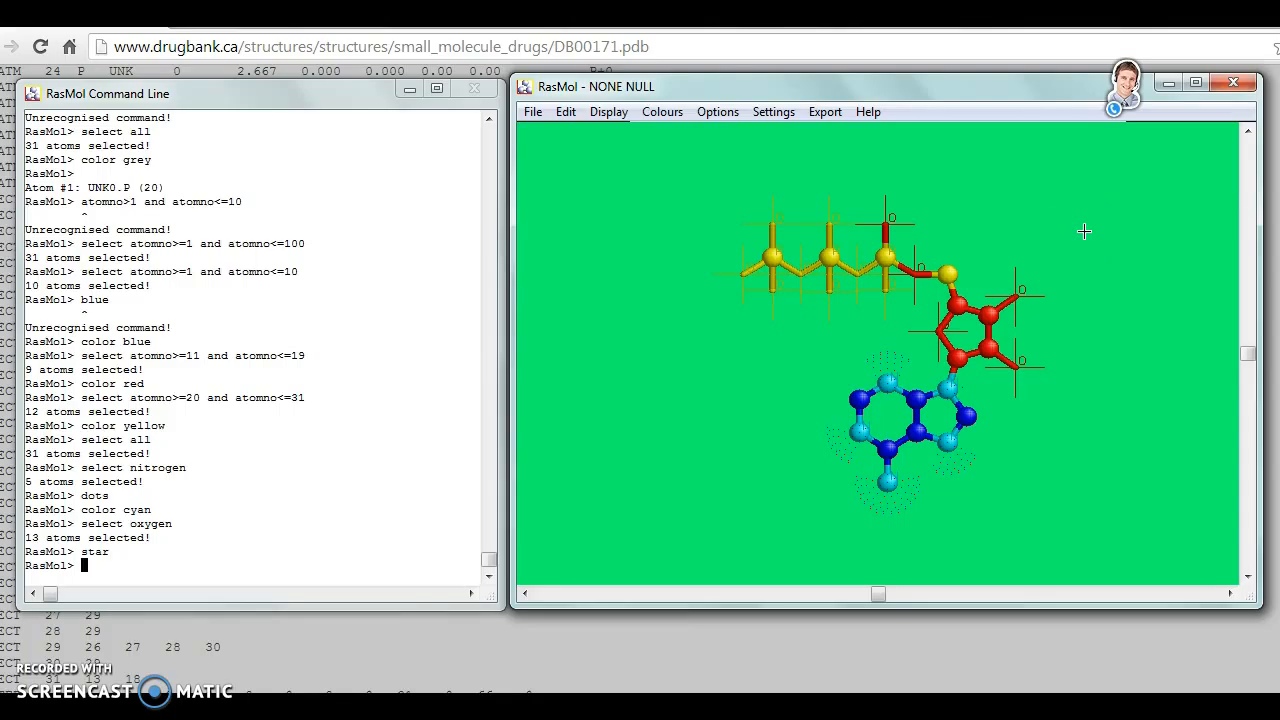
- Try to color the phosphorus atoms with the single command phosphorus yellowtint
type("phosphorus yellowting")
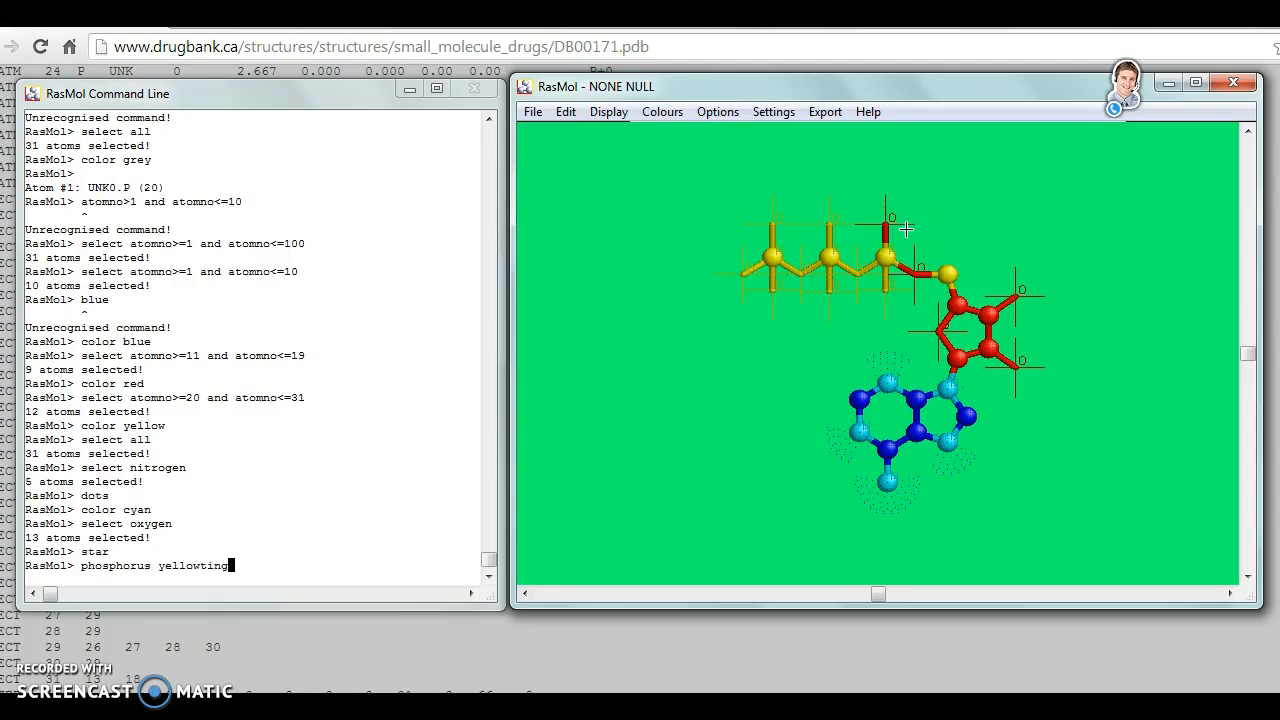
key("Return")
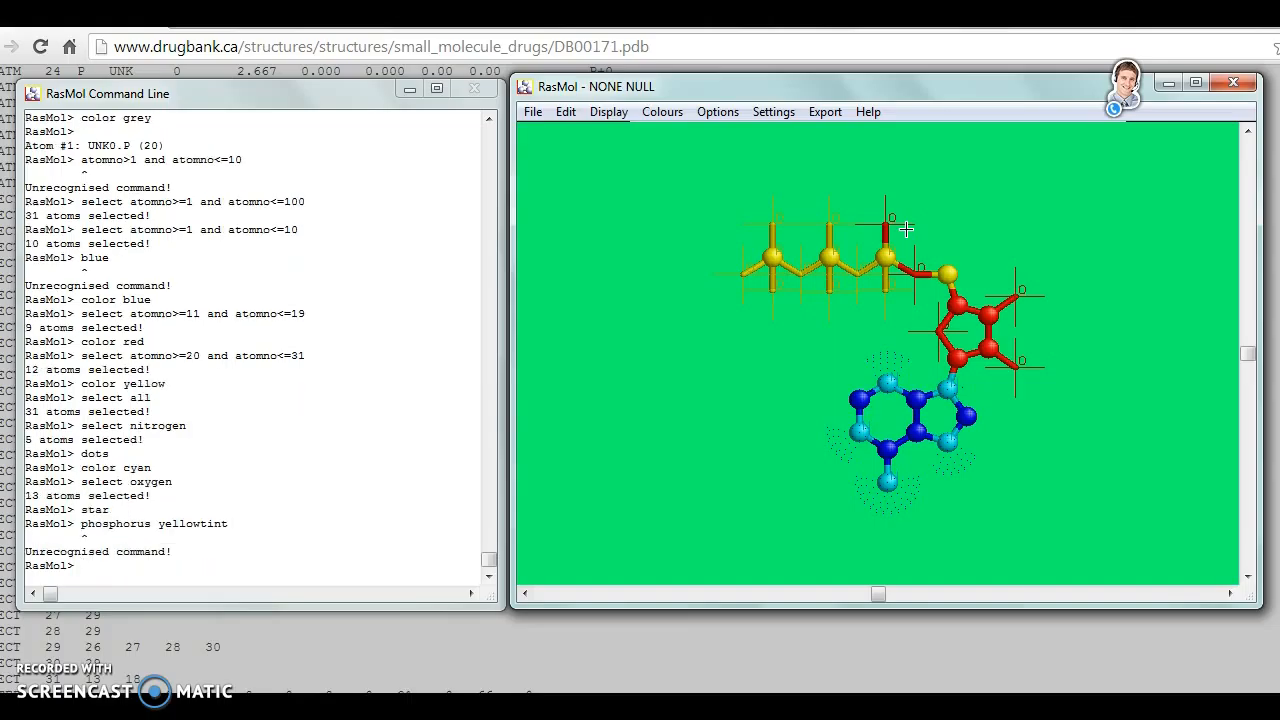
- Select the phosphorus atoms with select phosphorus and color them yellowtint
type("select phosphorus")
key("Return")
type("color yellowti")
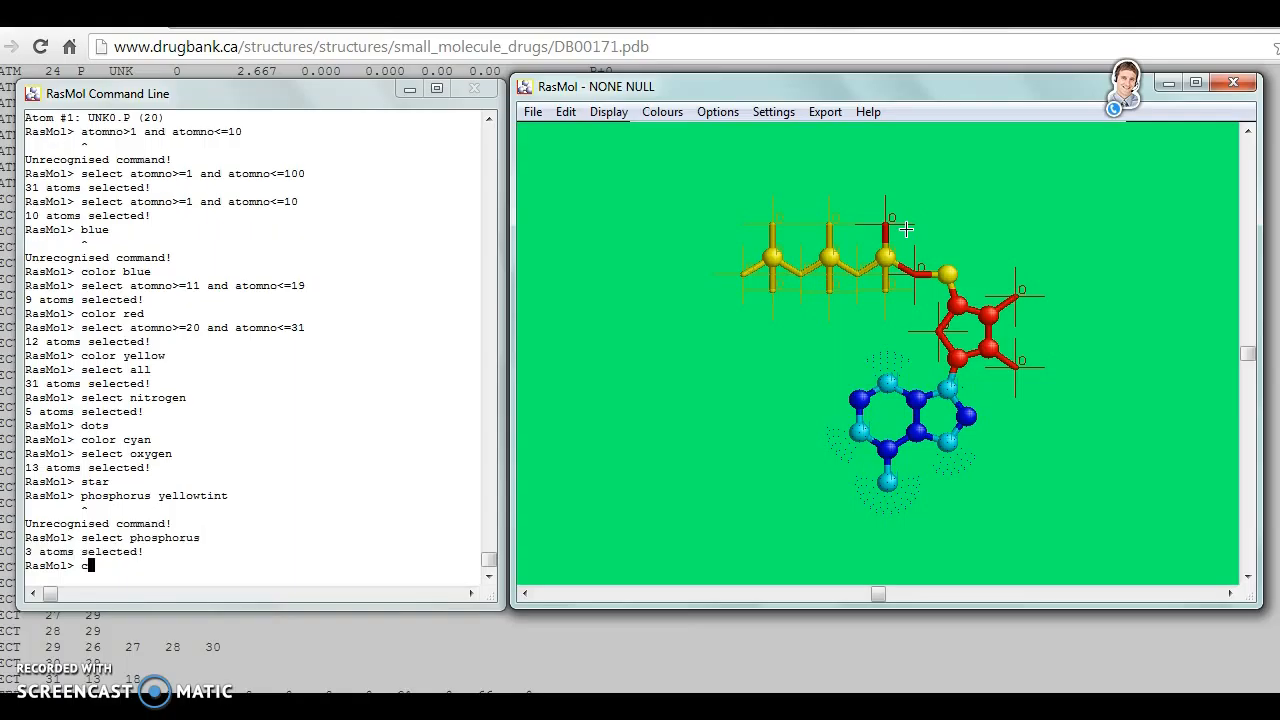
type("ng")
key("Return")
left_click(437, 343)
left_click(635, 317)
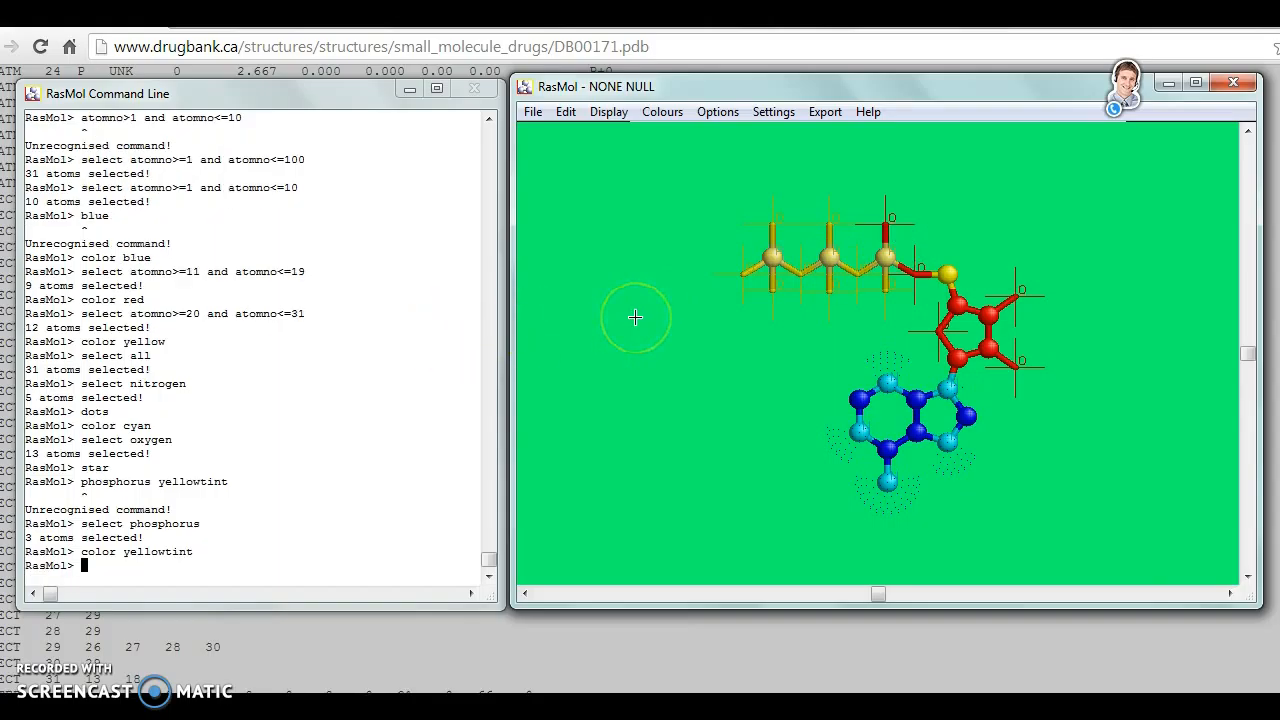
left_click(367, 420)
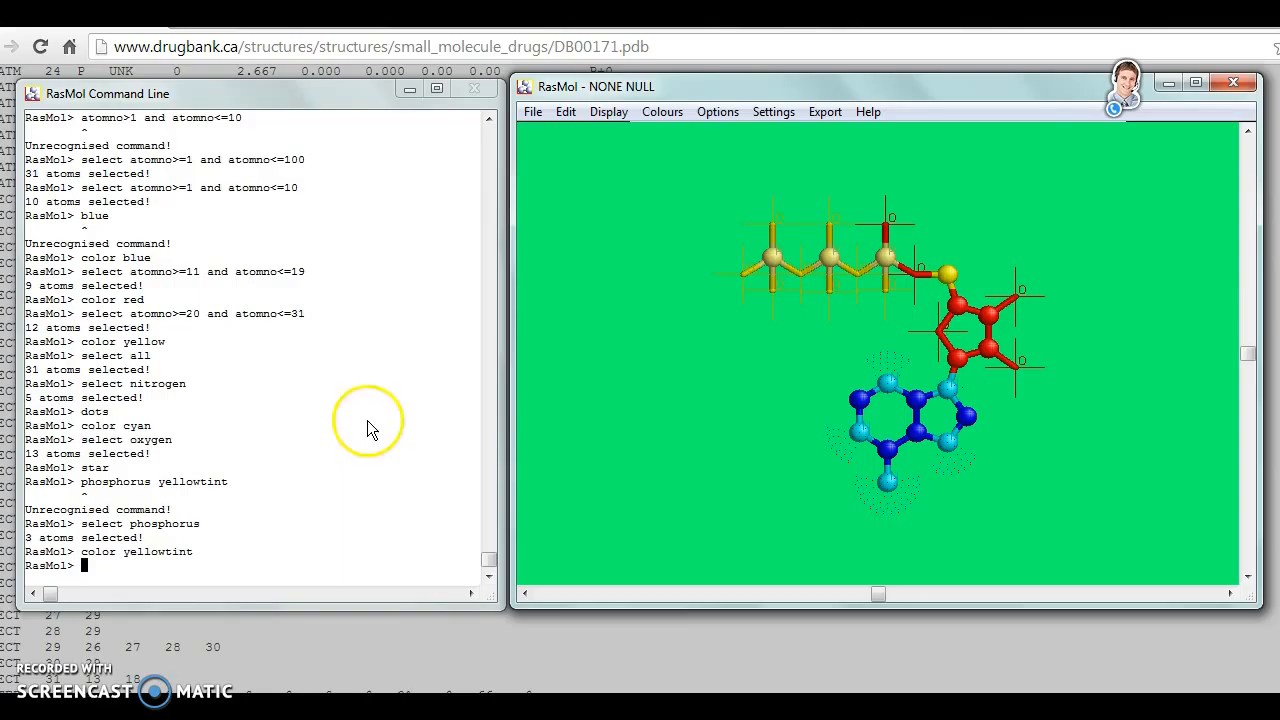